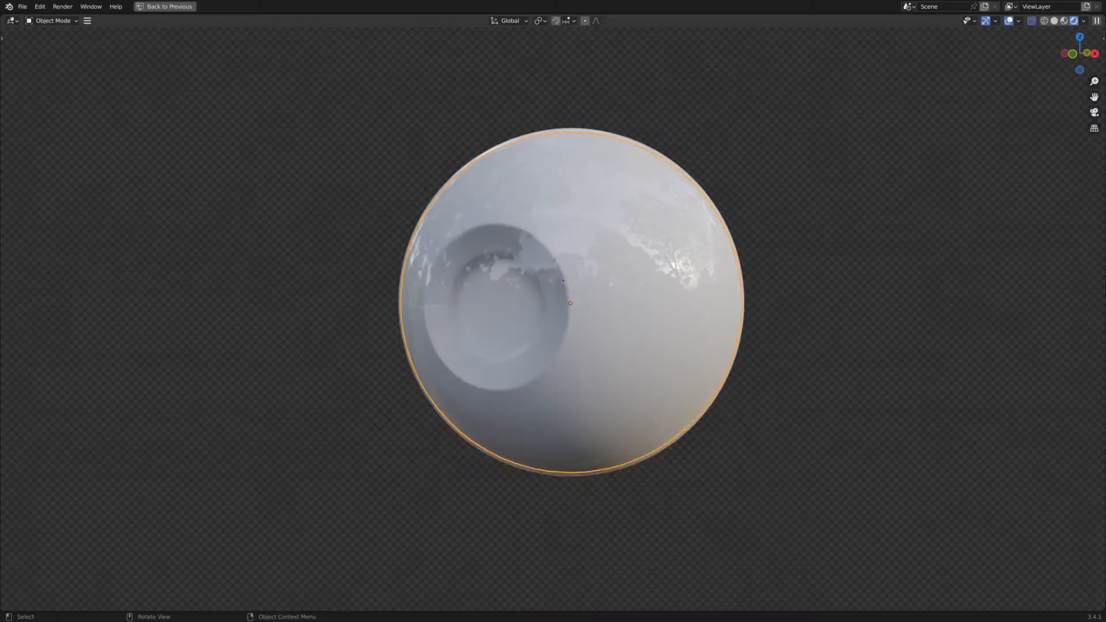
Step: Inspect the eyeball in solid and wireframe shading from several angles, and return the viewport to rendered shading
{"action": "left_click", "coordinate": [602, 290]}
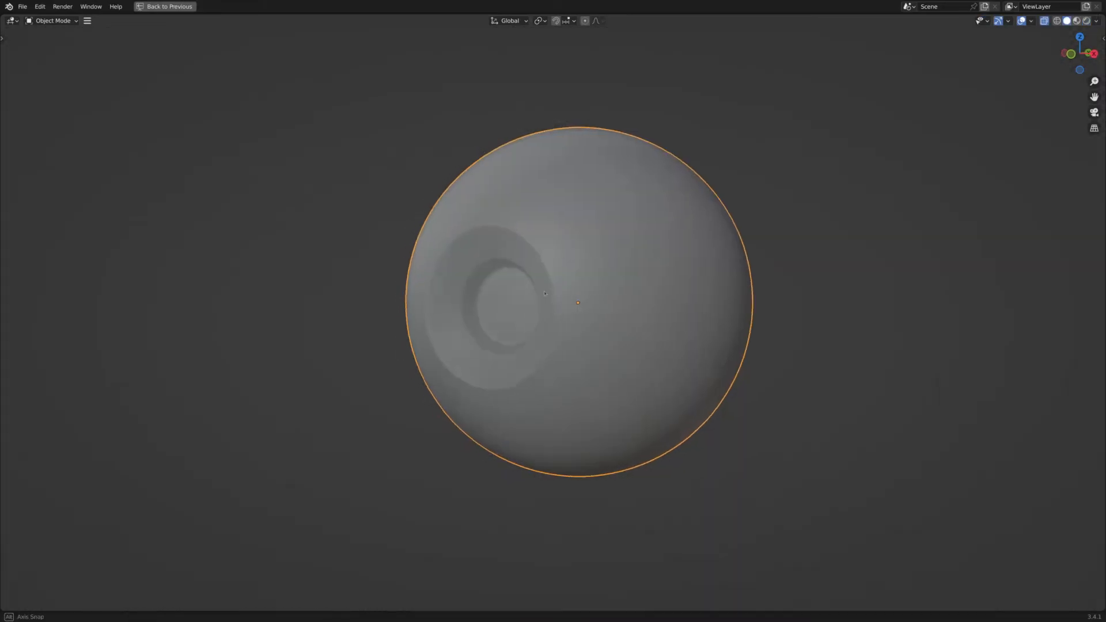
{"action": "mouse_move", "coordinate": [535, 317]}
{"action": "middle_mouse_down"}
{"action": "mouse_move", "coordinate": [486, 317]}
{"action": "mouse_move", "coordinate": [450, 229]}
{"action": "middle_mouse_up"}
{"action": "key", "text": "shift+z"}
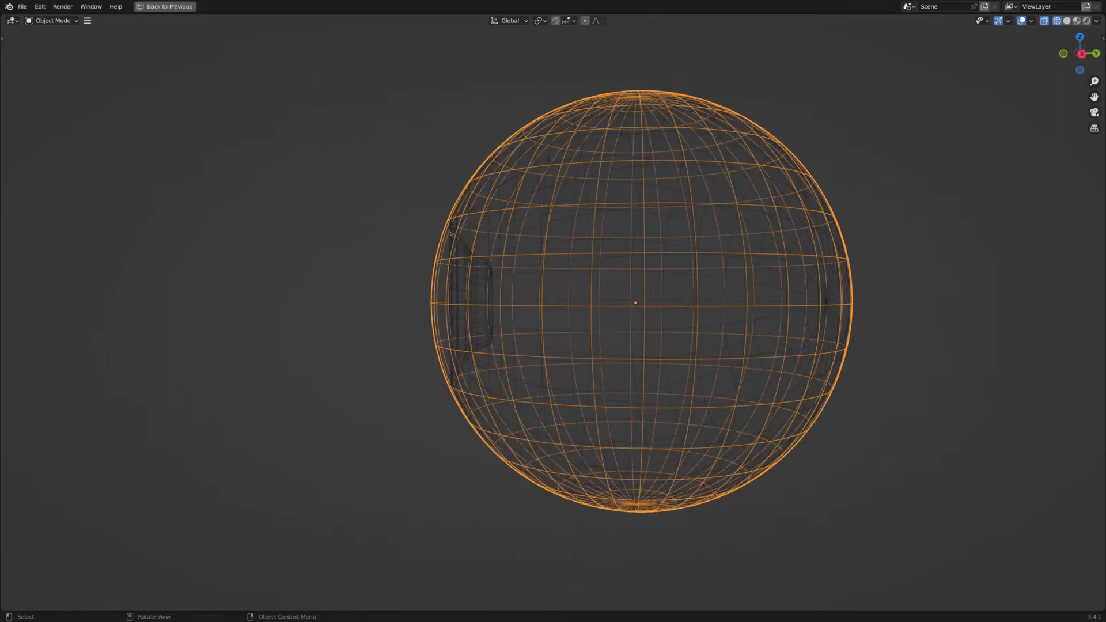
{"action": "middle_click_drag", "start_coordinate": [475, 366], "coordinate": [451, 329]}
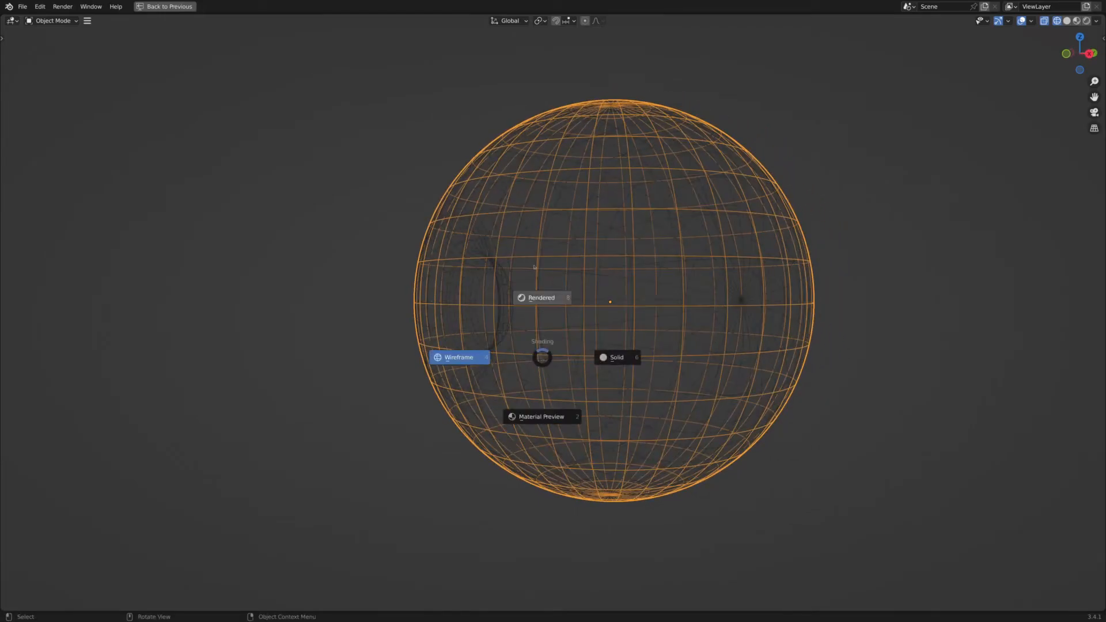
{"action": "left_click", "coordinate": [532, 262]}
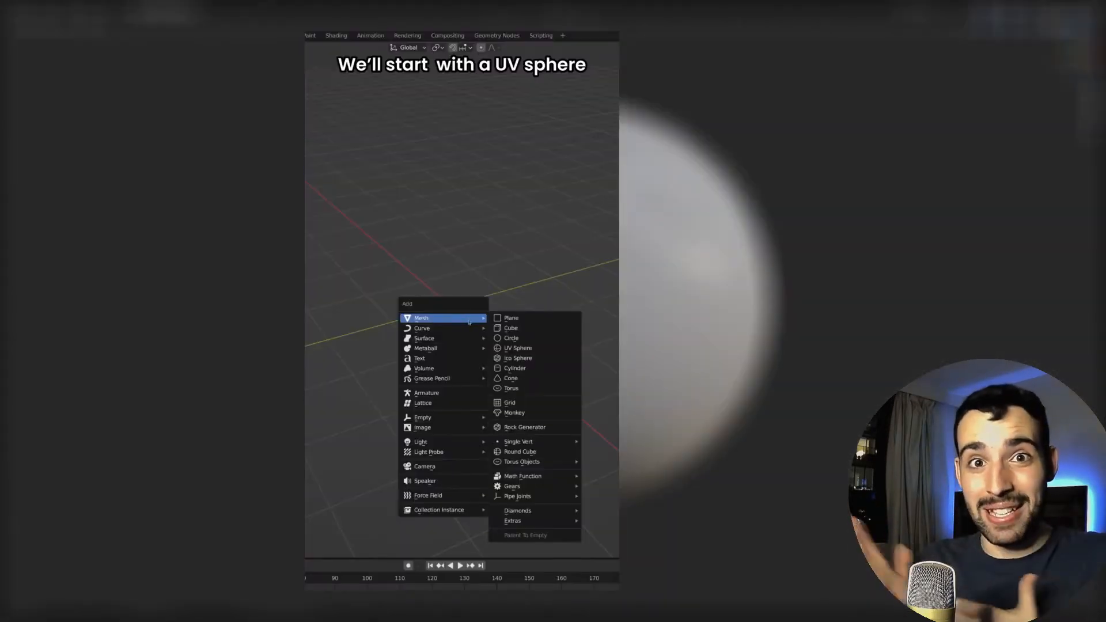
Step: Add a UV sphere mesh with Generate UVs enabled
{"action": "left_click", "coordinate": [518, 348]}
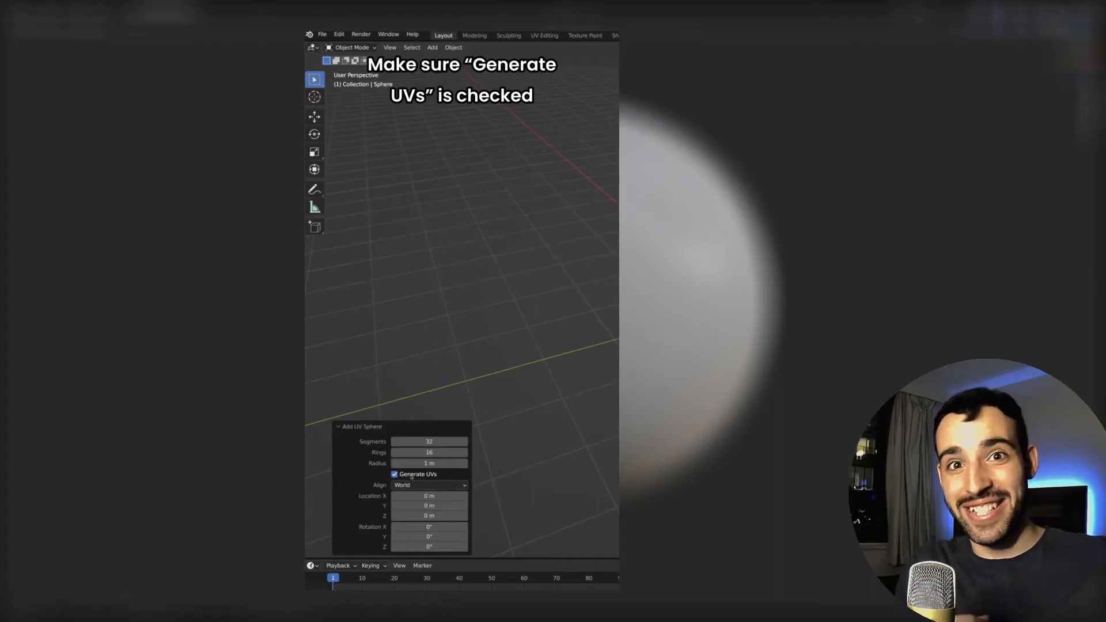
{"action": "left_click", "coordinate": [337, 426]}
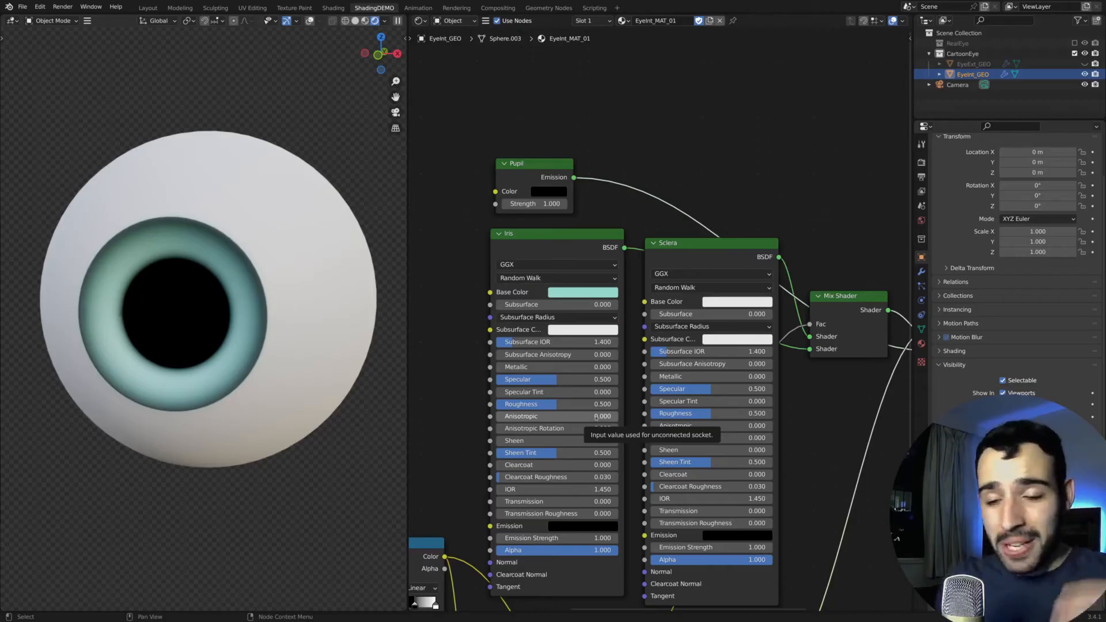
Step: Preview the Pupil, Iris and Sclera shaders of EyeInt_MAT_01 one at a time on the eye
{"action": "middle_click_drag", "start_coordinate": [654, 190], "coordinate": [594, 208]}
{"action": "left_click", "coordinate": [557, 202], "text": "ctrl+shift"}
{"action": "middle_click_drag", "start_coordinate": [594, 208], "coordinate": [612, 194]}
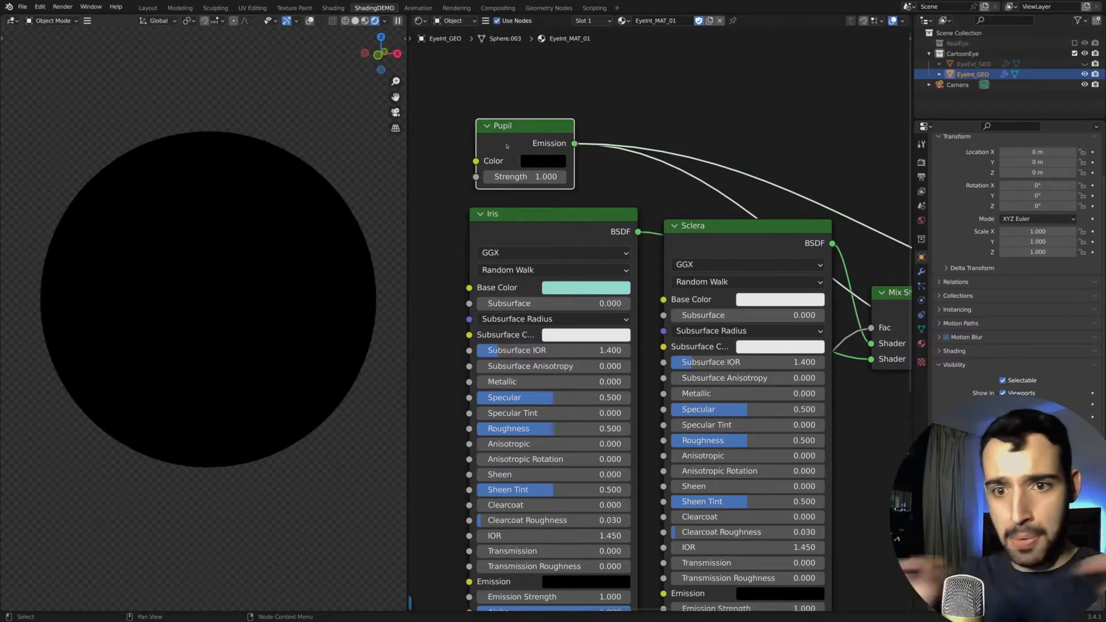
{"action": "left_click", "coordinate": [540, 233], "text": "ctrl+shift"}
{"action": "middle_click_drag", "start_coordinate": [543, 265], "coordinate": [436, 171]}
{"action": "left_click", "coordinate": [620, 172], "text": "ctrl+shift"}
{"action": "middle_click_drag", "start_coordinate": [619, 172], "coordinate": [569, 143]}
Step: Preview the X and Y outputs of the Separate XYZ node on the eye to compare the UV gradients
{"action": "scroll", "coordinate": [735, 295], "scroll_direction": "down", "scroll_amount": 9}
{"action": "middle_click_drag", "start_coordinate": [527, 309], "coordinate": [647, 283]}
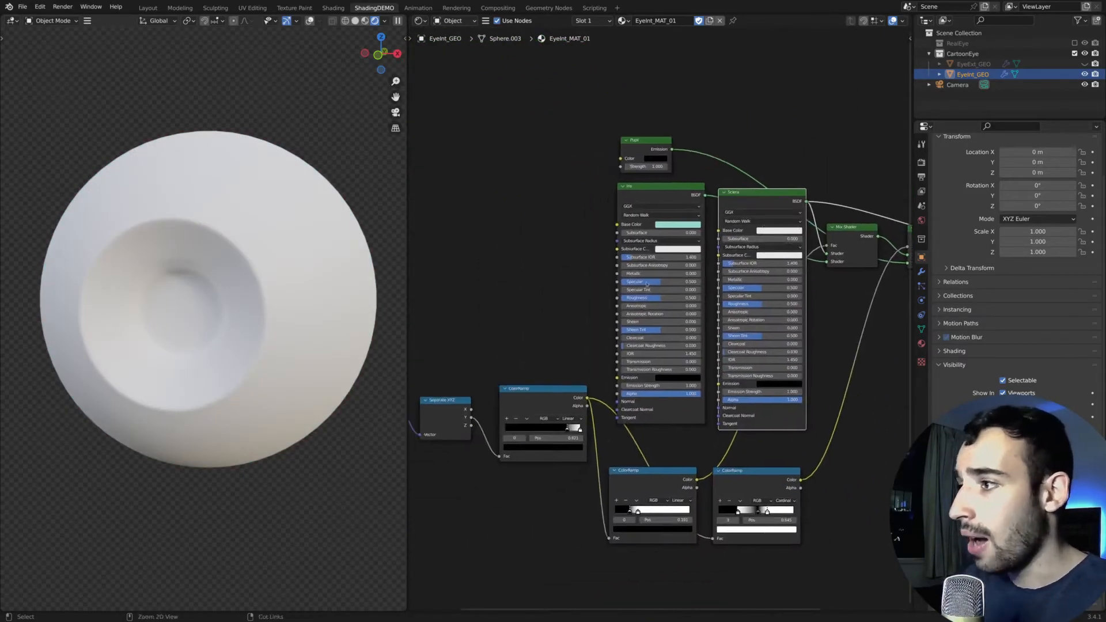
{"action": "middle_click_drag", "start_coordinate": [499, 343], "coordinate": [595, 293]}
{"action": "scroll", "coordinate": [605, 297], "scroll_direction": "up", "scroll_amount": 4}
{"action": "middle_click_drag", "start_coordinate": [480, 337], "coordinate": [650, 256]}
{"action": "scroll", "coordinate": [614, 291], "scroll_direction": "up", "scroll_amount": 4}
{"action": "left_click", "coordinate": [638, 290], "text": "ctrl+shift"}
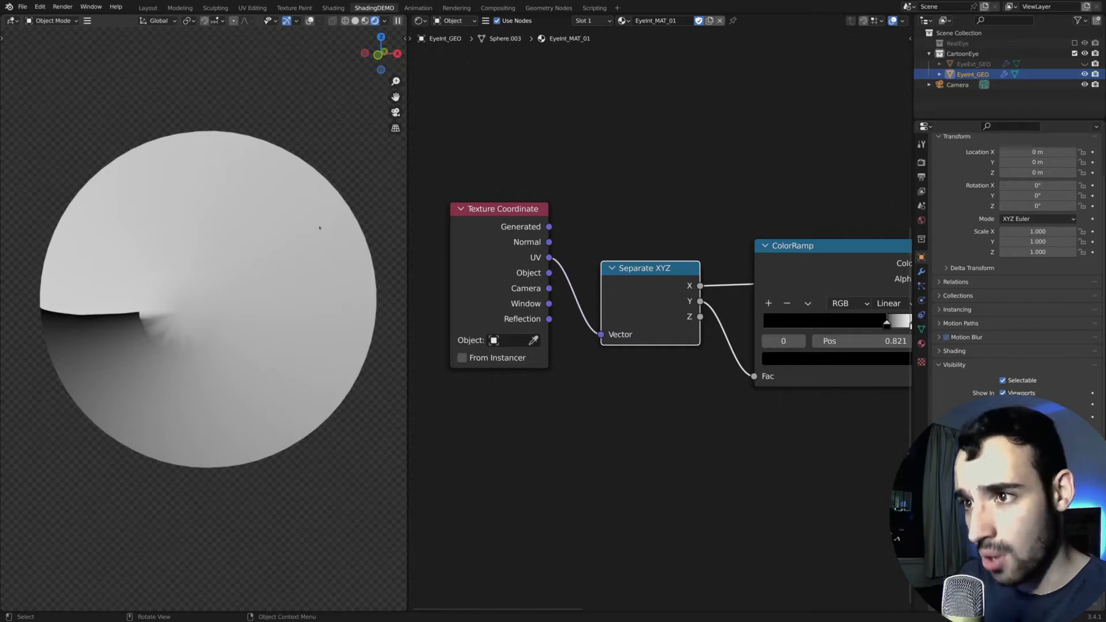
{"action": "middle_click_drag", "start_coordinate": [680, 301], "coordinate": [586, 290]}
{"action": "left_click", "coordinate": [579, 297], "text": "ctrl+shift"}
{"action": "middle_click_drag", "start_coordinate": [303, 312], "coordinate": [309, 292]}
{"action": "scroll", "coordinate": [310, 291], "scroll_direction": "down", "scroll_amount": 3}
{"action": "middle_click_drag", "start_coordinate": [232, 321], "coordinate": [312, 293]}
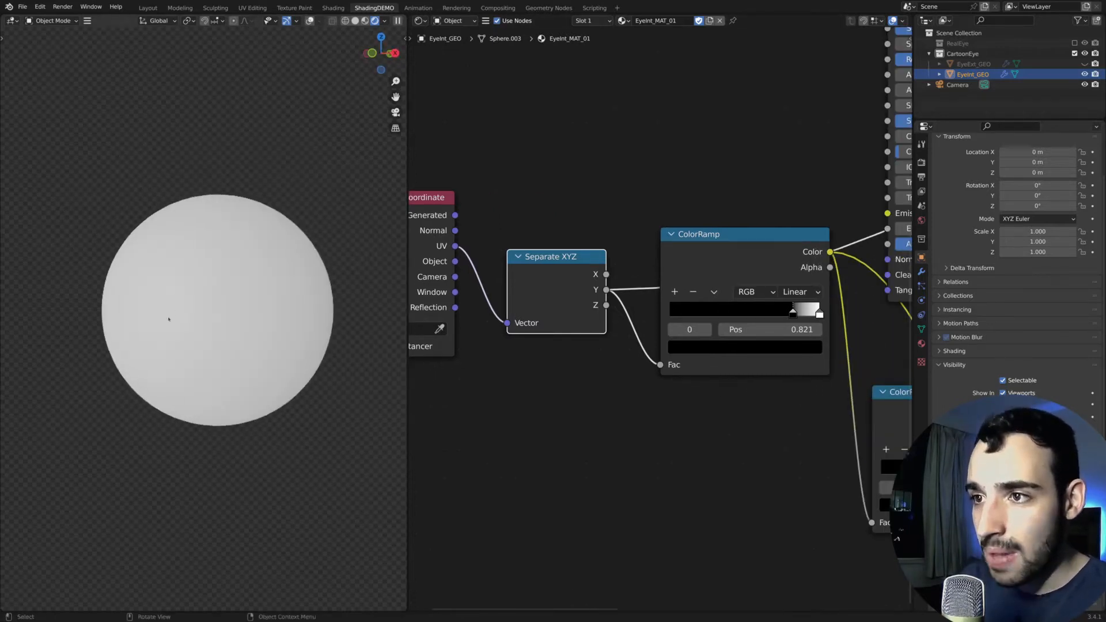
Step: Preview the ColorRamp after Separate XYZ, and the linear ColorRamp it feeds, as masks on the eye
{"action": "middle_click_drag", "start_coordinate": [756, 268], "coordinate": [588, 291]}
{"action": "left_click", "coordinate": [586, 291], "text": "ctrl+shift"}
{"action": "middle_click_drag", "start_coordinate": [176, 316], "coordinate": [220, 327]}
{"action": "middle_click_drag", "start_coordinate": [220, 327], "coordinate": [231, 300], "text": "ctrl"}
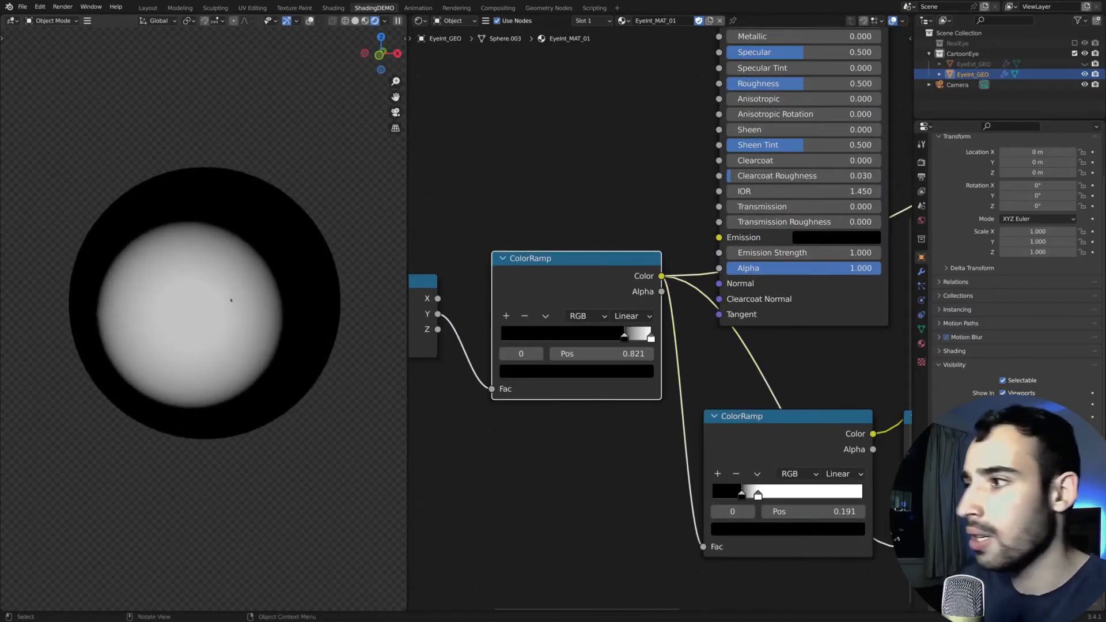
{"action": "middle_click_drag", "start_coordinate": [613, 288], "coordinate": [541, 253]}
{"action": "scroll", "coordinate": [576, 288], "scroll_direction": "down", "scroll_amount": 3}
{"action": "middle_click_drag", "start_coordinate": [610, 311], "coordinate": [522, 341]}
{"action": "left_click", "coordinate": [602, 400], "text": "ctrl+shift"}
{"action": "middle_click_drag", "start_coordinate": [633, 288], "coordinate": [547, 399]}
{"action": "scroll", "coordinate": [547, 399], "scroll_direction": "down", "scroll_amount": 1}
{"action": "middle_click_drag", "start_coordinate": [728, 283], "coordinate": [672, 323]}
{"action": "scroll", "coordinate": [672, 324], "scroll_direction": "up", "scroll_amount": 2}
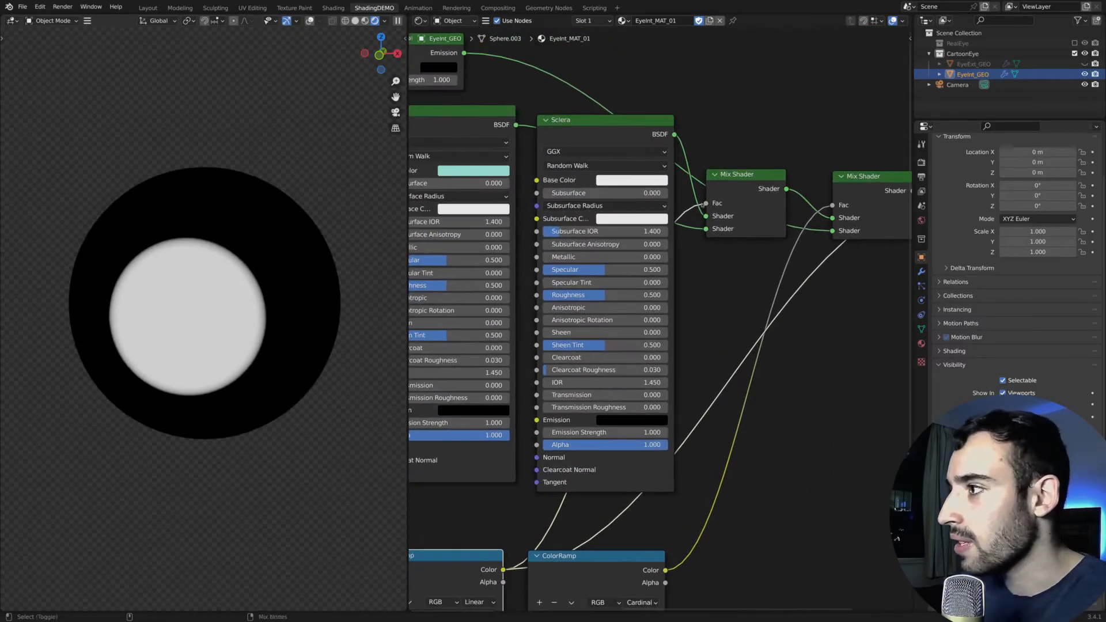
Step: Preview the first Mix Shader on the eye, and reconnect the second Mix Shader to the material output
{"action": "left_click", "coordinate": [743, 199], "text": "ctrl+shift"}
{"action": "middle_click_drag", "start_coordinate": [233, 283], "coordinate": [194, 274]}
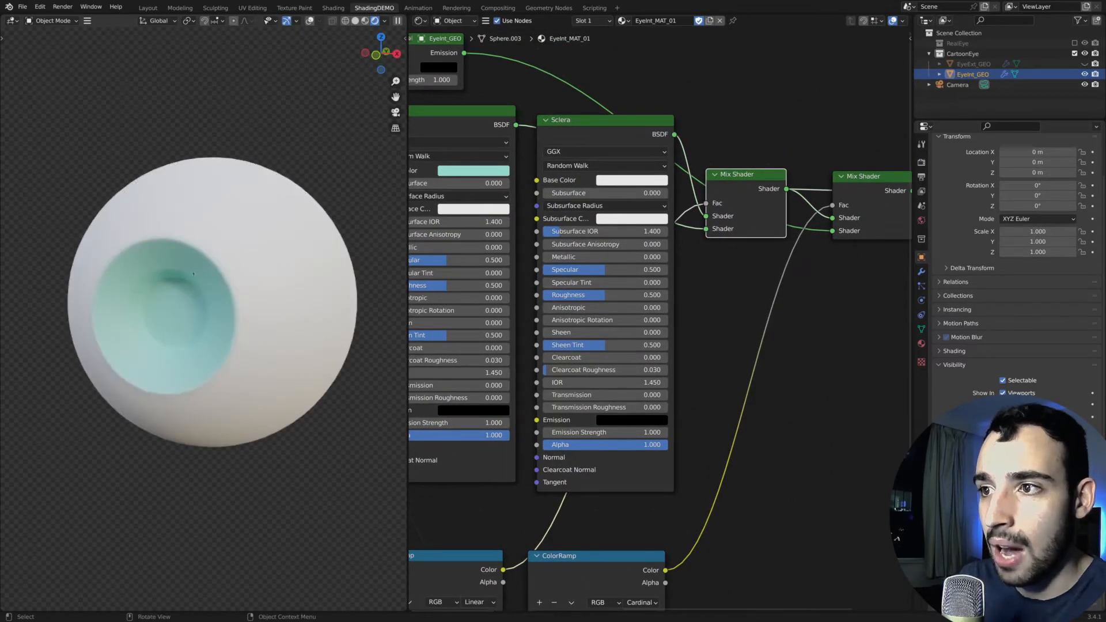
{"action": "middle_click_drag", "start_coordinate": [751, 251], "coordinate": [622, 250]}
{"action": "left_click", "coordinate": [749, 195], "text": "ctrl+shift"}
{"action": "mouse_move", "coordinate": [199, 310]}
{"action": "middle_mouse_down"}
{"action": "mouse_move", "coordinate": [202, 291]}
{"action": "mouse_move", "coordinate": [199, 302]}
{"action": "middle_mouse_up"}
Step: Examine the stops of the Cardinal ColorRamp that drives the second Mix Shader against the pupil and iris edges
{"action": "middle_click_drag", "start_coordinate": [539, 496], "coordinate": [652, 320]}
{"action": "scroll", "coordinate": [652, 320], "scroll_direction": "up", "scroll_amount": 6}
{"action": "middle_click_drag", "start_coordinate": [533, 385], "coordinate": [642, 232]}
{"action": "scroll", "coordinate": [641, 233], "scroll_direction": "up", "scroll_amount": 3}
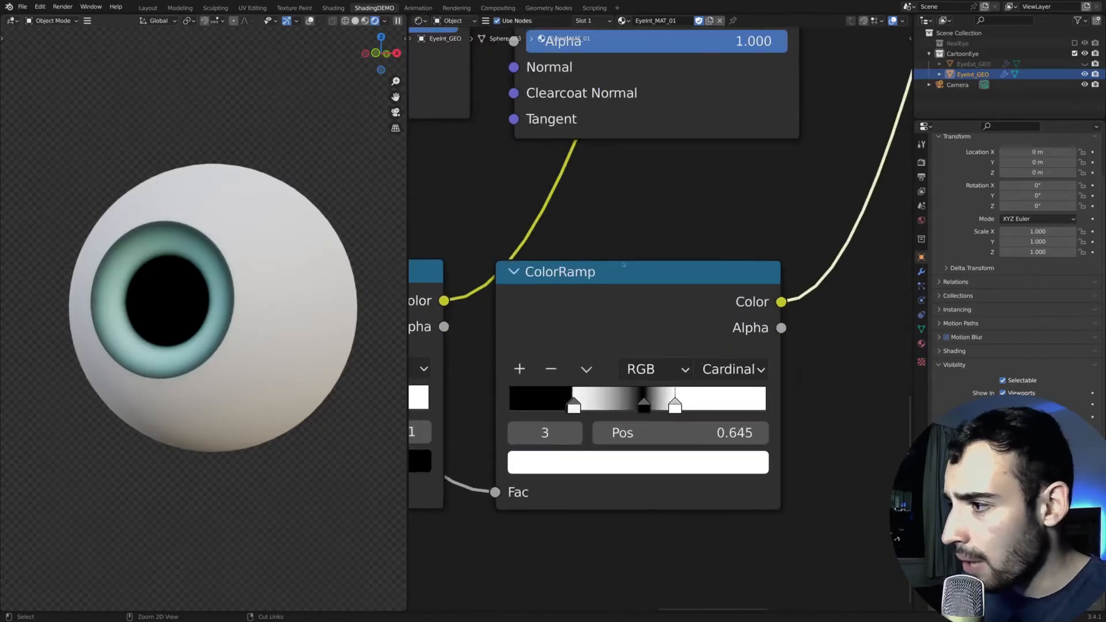
{"action": "middle_click_drag", "start_coordinate": [649, 332], "coordinate": [682, 293]}
{"action": "scroll", "coordinate": [195, 226], "scroll_direction": "up", "scroll_amount": 3}
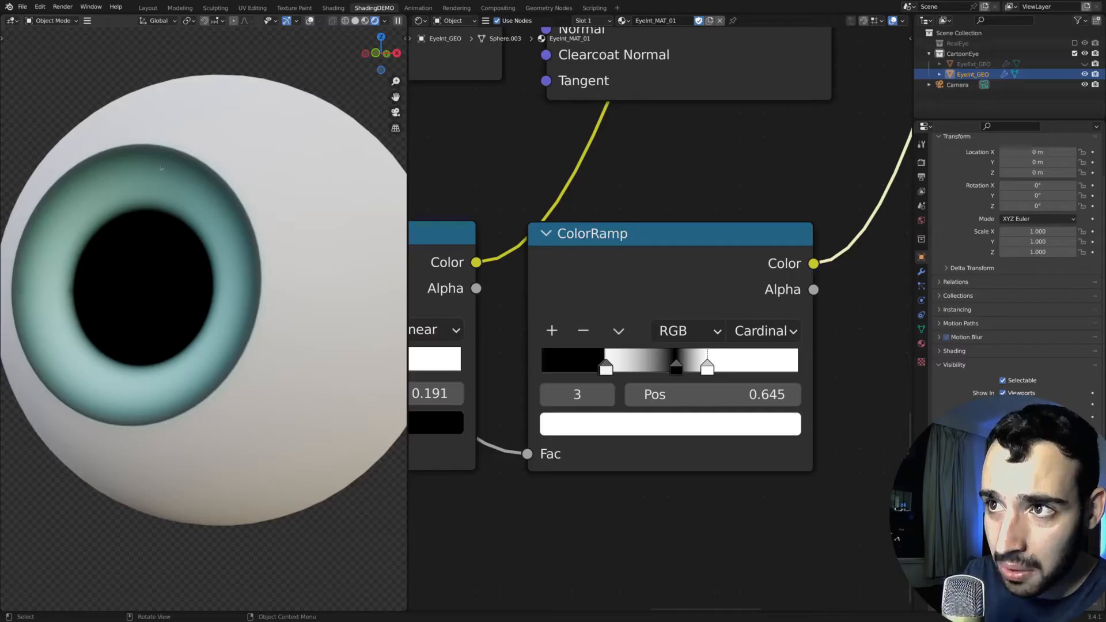
{"action": "middle_click_drag", "start_coordinate": [161, 168], "coordinate": [95, 177]}
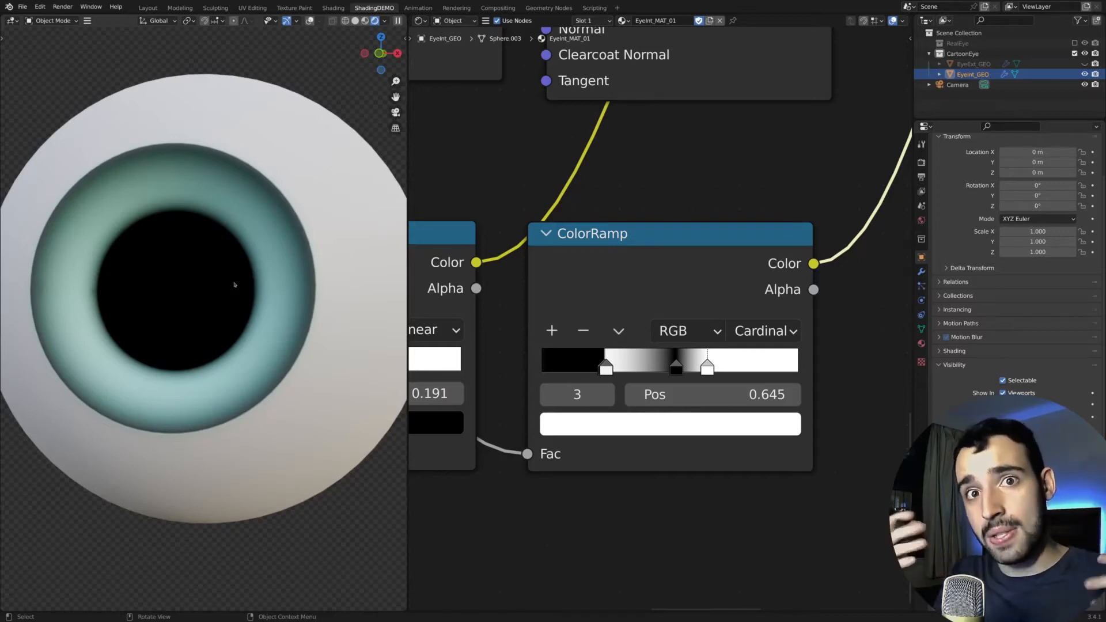
Step: Switch the eye's material to EyeInt_MAT_02 and bring its vector Multiply, Noise Texture and Bump nodes into view
{"action": "scroll", "coordinate": [609, 513], "scroll_direction": "down", "scroll_amount": 4}
{"action": "left_click", "coordinate": [622, 21]}
{"action": "left_click", "coordinate": [657, 66]}
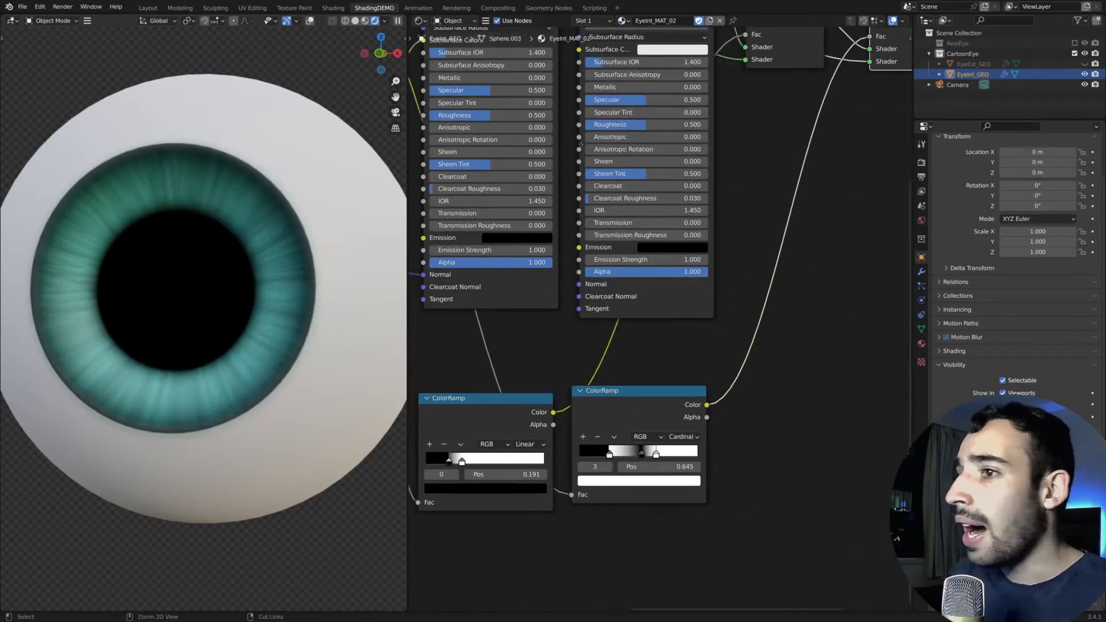
{"action": "key", "text": "Home"}
{"action": "middle_click_drag", "start_coordinate": [500, 225], "coordinate": [547, 207]}
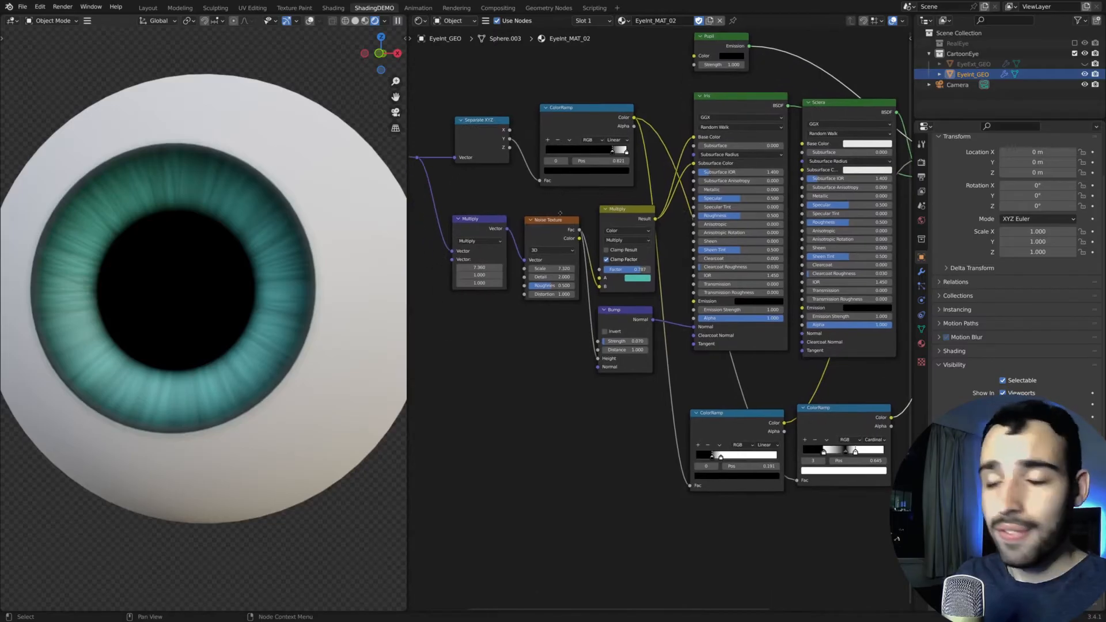
{"action": "scroll", "coordinate": [559, 213], "scroll_direction": "up", "scroll_amount": 3}
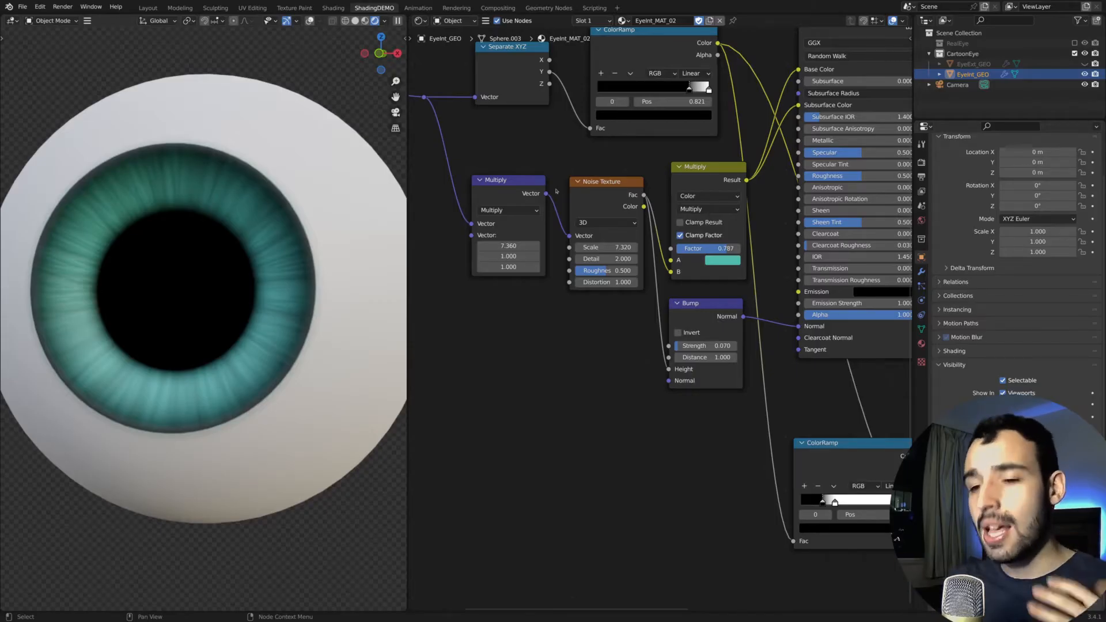
{"action": "scroll", "coordinate": [557, 191], "scroll_direction": "up", "scroll_amount": 2}
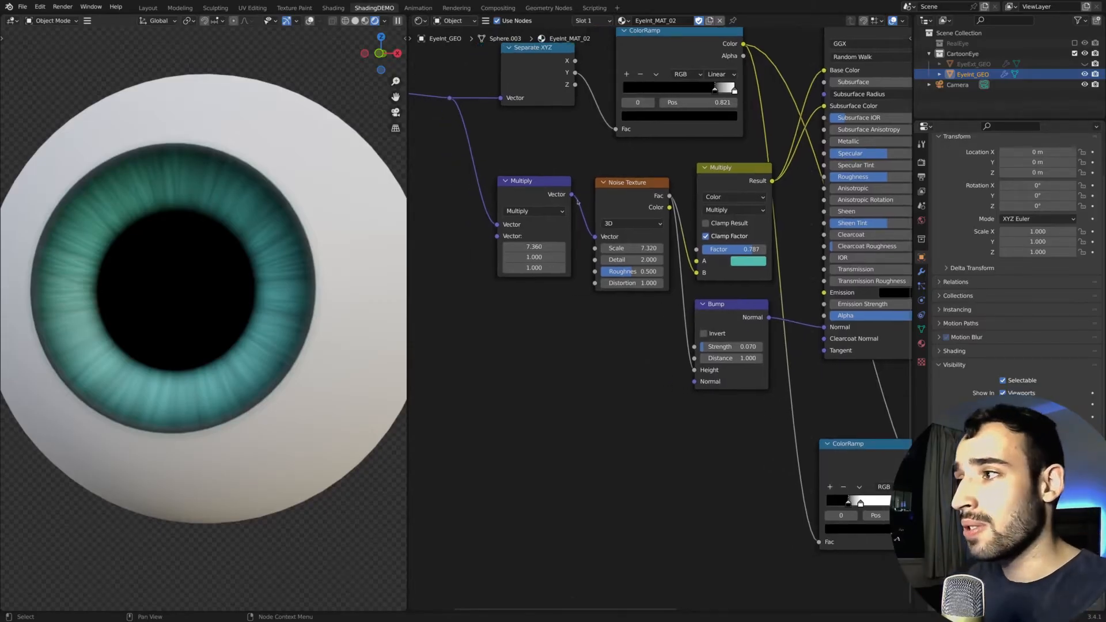
Step: Preview the vector Multiply node and the Noise Texture's Fac output on the eye
{"action": "left_click", "coordinate": [512, 195], "text": "ctrl+shift"}
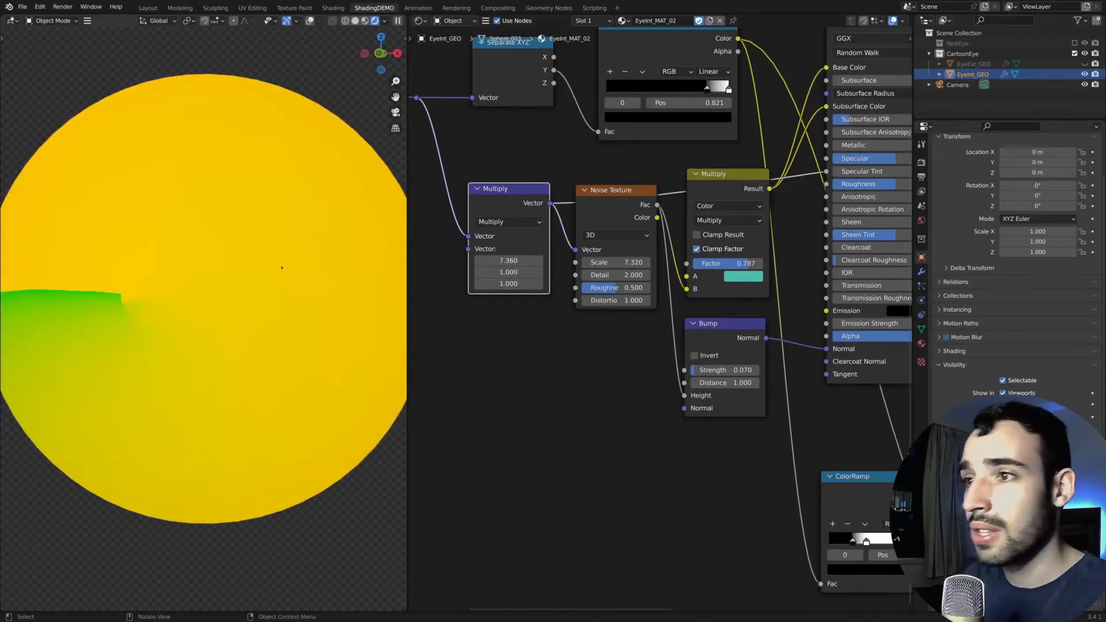
{"action": "middle_click_drag", "start_coordinate": [167, 246], "coordinate": [159, 261]}
{"action": "middle_click_drag", "start_coordinate": [539, 249], "coordinate": [575, 248]}
{"action": "left_click", "coordinate": [680, 205], "text": "ctrl+shift"}
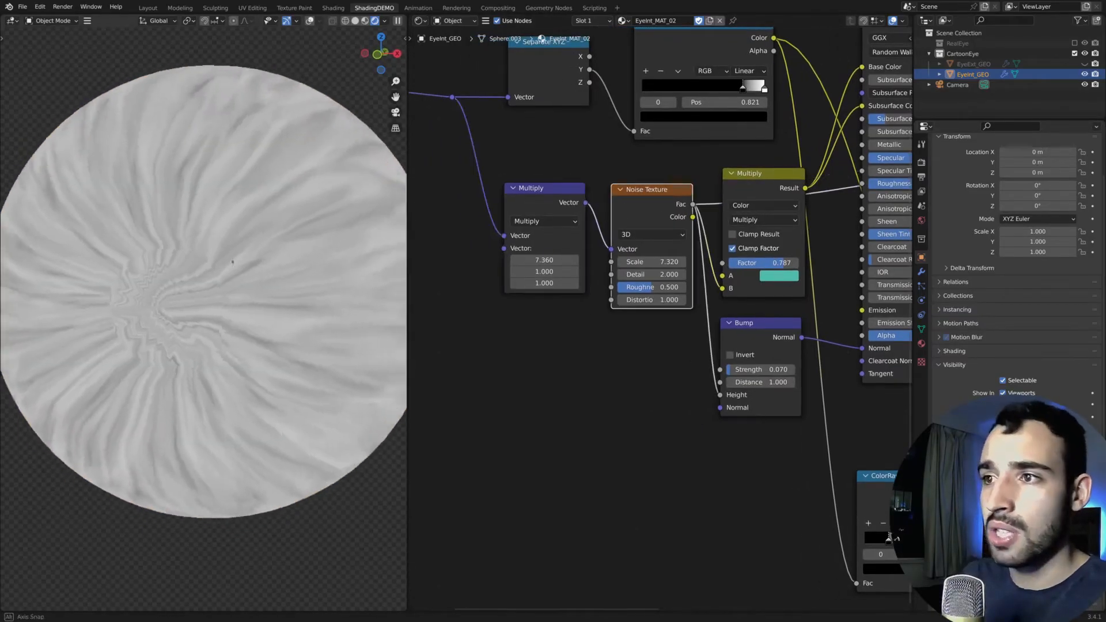
{"action": "middle_click_drag", "start_coordinate": [225, 249], "coordinate": [253, 250], "text": "shift"}
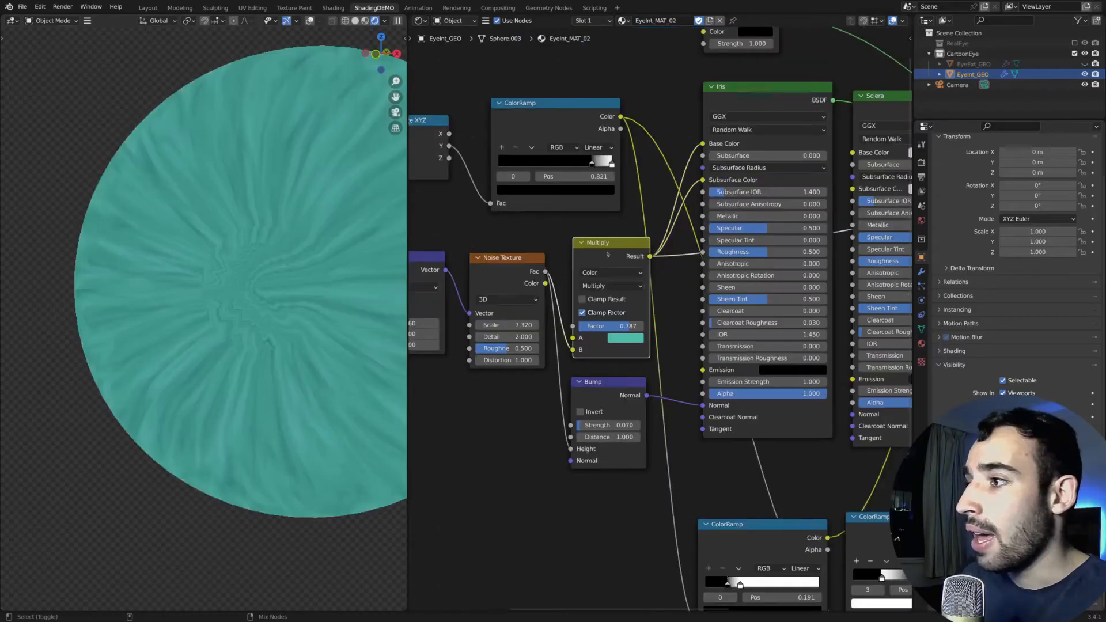
Step: Preview the color Multiply result and the Iris shader it feeds on the eye
{"action": "middle_click_drag", "start_coordinate": [626, 340], "coordinate": [585, 245]}
{"action": "middle_click_drag", "start_coordinate": [585, 244], "coordinate": [700, 260]}
{"action": "middle_click_drag", "start_coordinate": [700, 260], "coordinate": [727, 255]}
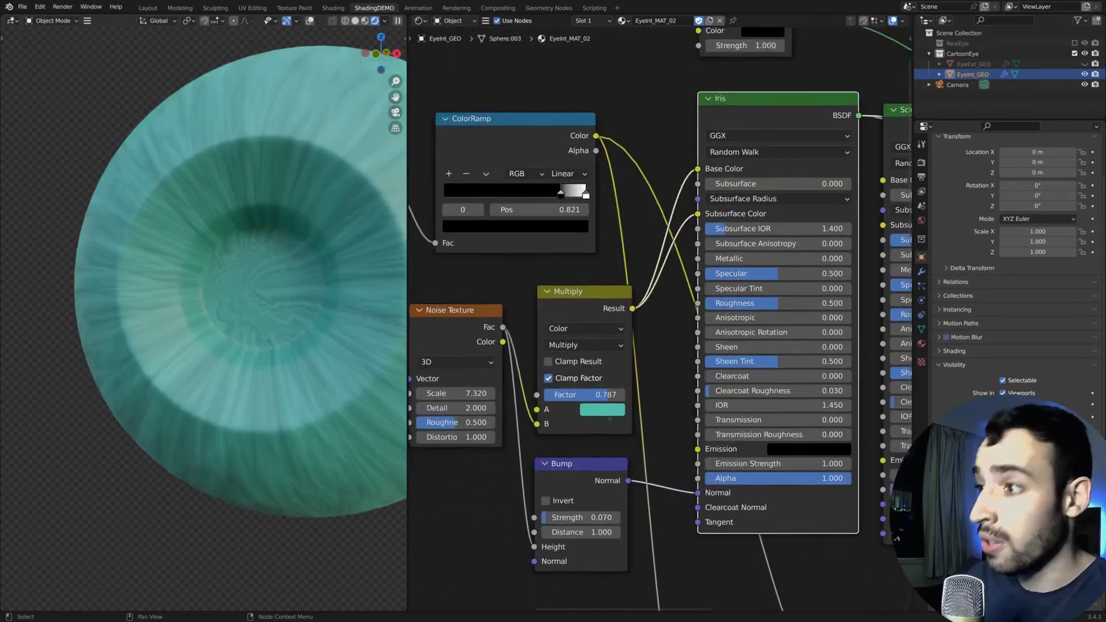
Step: Preview the Bump node's normal output on the eye, and compare it with the Iris shader that uses it
{"action": "scroll", "coordinate": [609, 419], "scroll_direction": "down", "scroll_amount": 5, "text": "shift"}
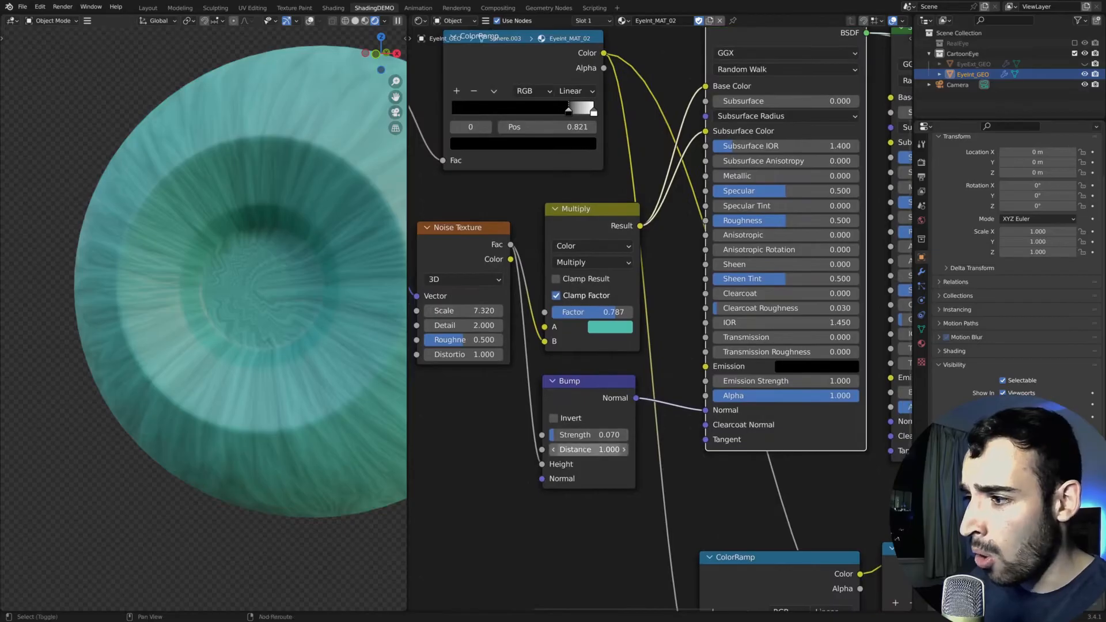
{"action": "left_click", "coordinate": [590, 406], "text": "ctrl+shift"}
{"action": "mouse_move", "coordinate": [194, 217]}
{"action": "middle_mouse_down"}
{"action": "mouse_move", "coordinate": [210, 226]}
{"action": "mouse_move", "coordinate": [176, 223]}
{"action": "middle_mouse_up"}
{"action": "scroll", "coordinate": [580, 267], "scroll_direction": "down", "scroll_amount": 2}
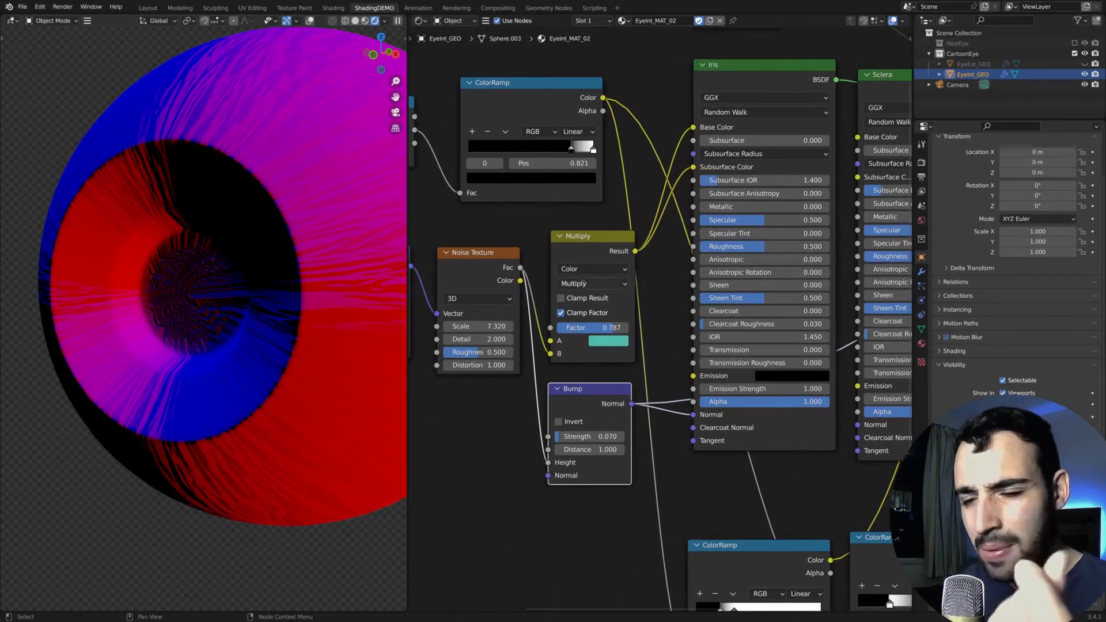
{"action": "middle_click_drag", "start_coordinate": [584, 284], "coordinate": [515, 322]}
{"action": "left_click", "coordinate": [680, 118], "text": "ctrl+shift"}
{"action": "middle_click_drag", "start_coordinate": [230, 230], "coordinate": [256, 231]}
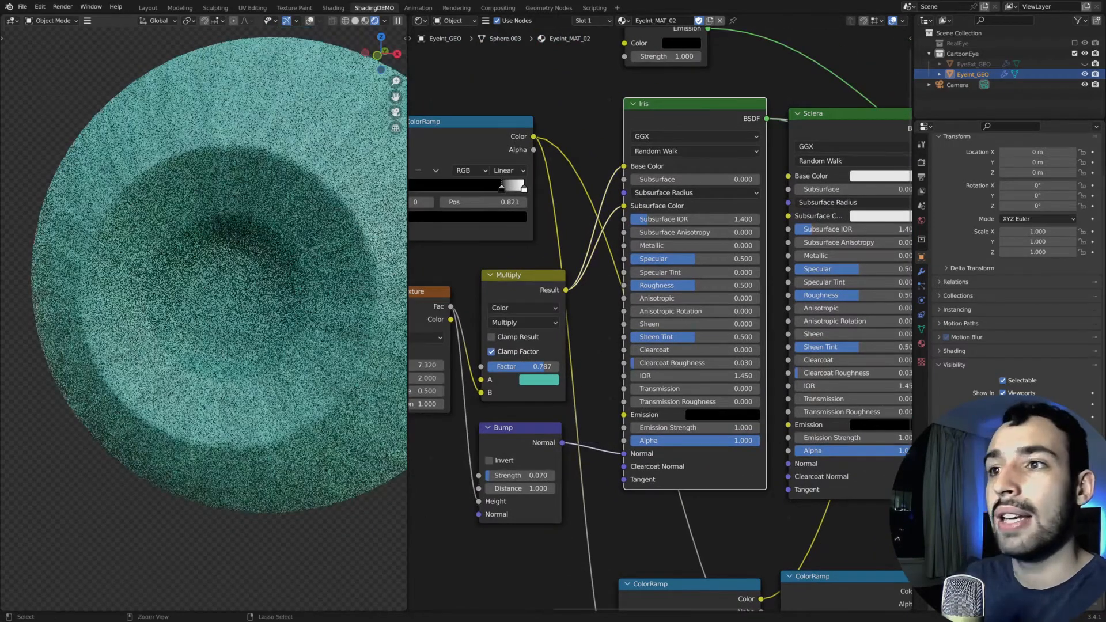
Step: Reconnect the final Mix Shader to the material output and inspect the full EyeInt_MAT_02 eye
{"action": "scroll", "coordinate": [257, 232], "scroll_direction": "down", "scroll_amount": 2}
{"action": "scroll", "coordinate": [714, 165], "scroll_direction": "down", "scroll_amount": 1}
{"action": "middle_click_drag", "start_coordinate": [714, 165], "coordinate": [734, 234]}
{"action": "left_click", "coordinate": [735, 233], "text": "ctrl+shift"}
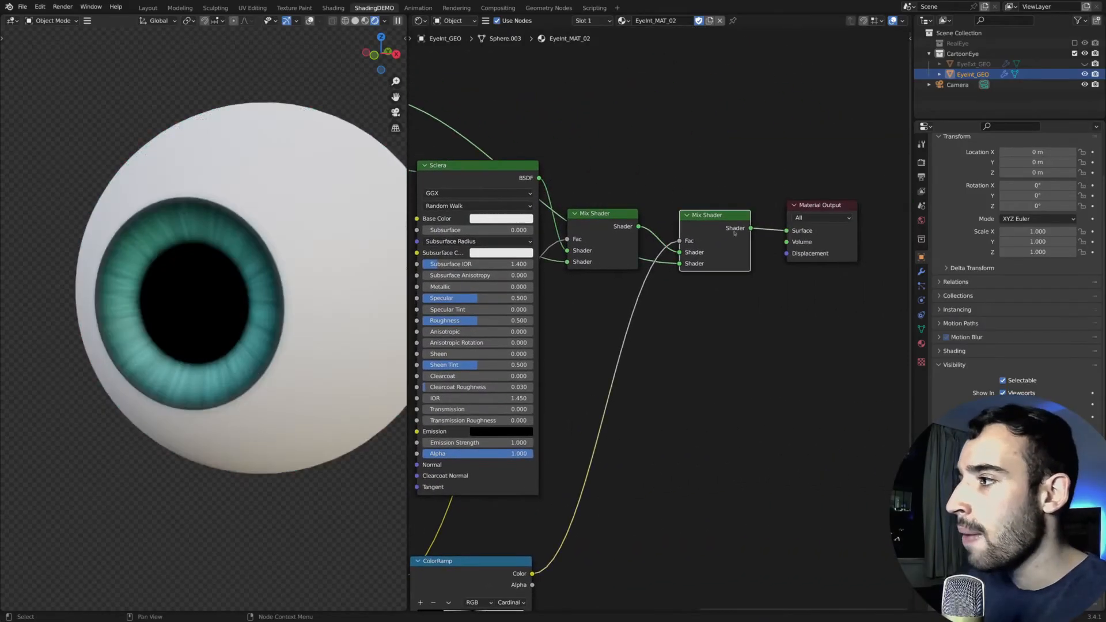
{"action": "mouse_move", "coordinate": [264, 244]}
{"action": "middle_mouse_down"}
{"action": "mouse_move", "coordinate": [277, 221]}
{"action": "mouse_move", "coordinate": [269, 239]}
{"action": "middle_mouse_up"}
{"action": "scroll", "coordinate": [277, 220], "scroll_direction": "up", "scroll_amount": 1}
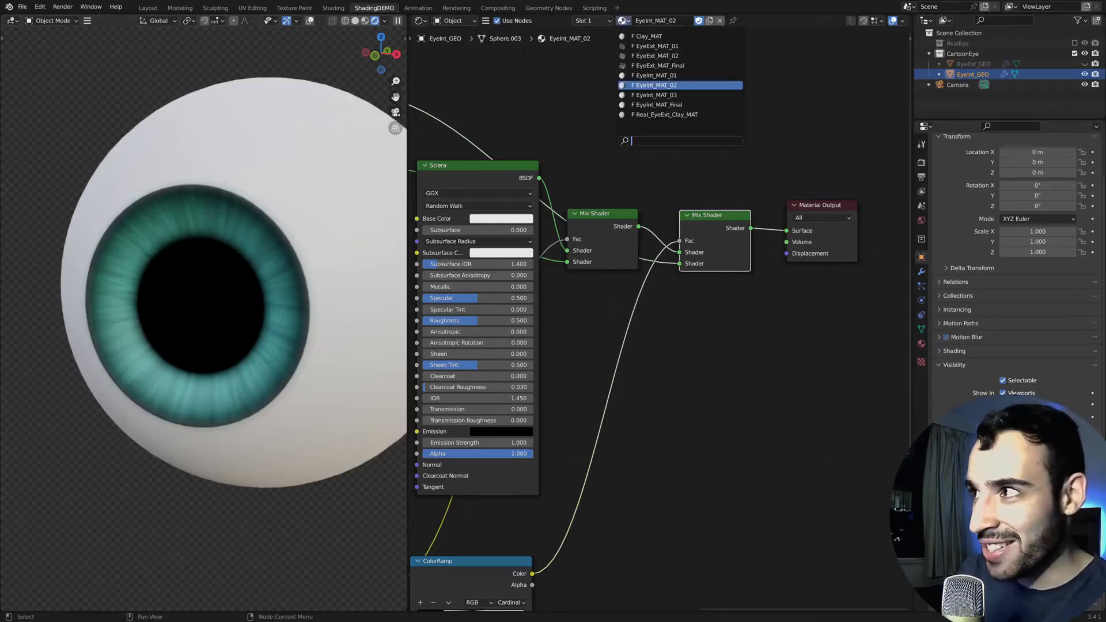
Step: Switch the eye's material to EyeInt_MAT_03 and examine the subsurface settings of its Iris and Sclera shaders
{"action": "left_click", "coordinate": [651, 95]}
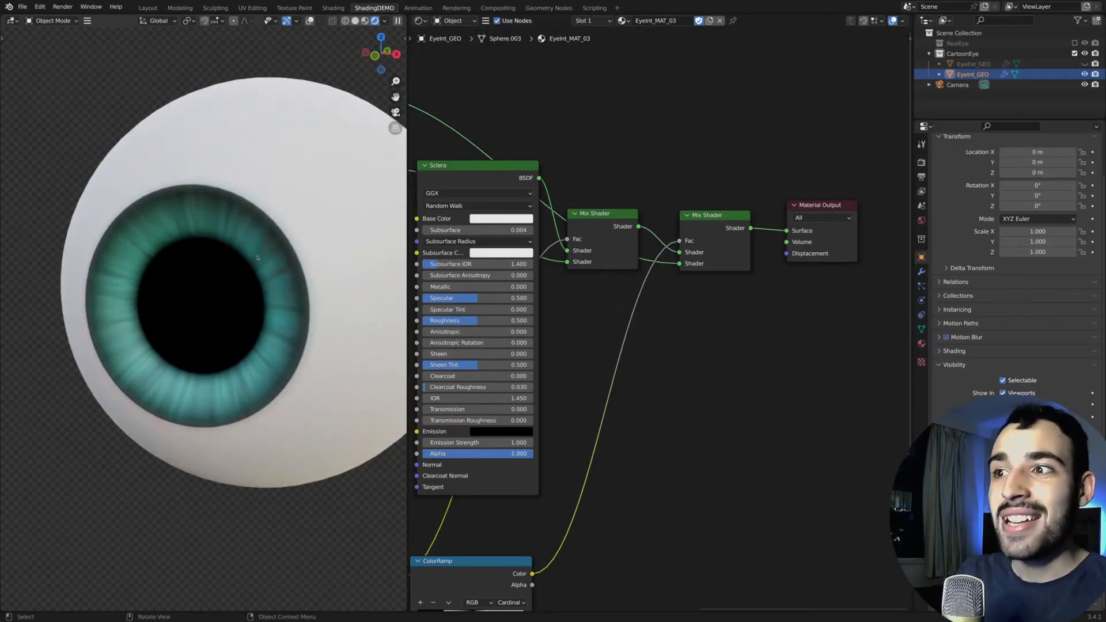
{"action": "middle_click_drag", "start_coordinate": [553, 253], "coordinate": [647, 253]}
{"action": "scroll", "coordinate": [634, 254], "scroll_direction": "up", "scroll_amount": 1}
{"action": "middle_click_drag", "start_coordinate": [543, 225], "coordinate": [663, 231]}
{"action": "middle_click_drag", "start_coordinate": [234, 278], "coordinate": [256, 257]}
{"action": "middle_click_drag", "start_coordinate": [256, 421], "coordinate": [200, 313]}
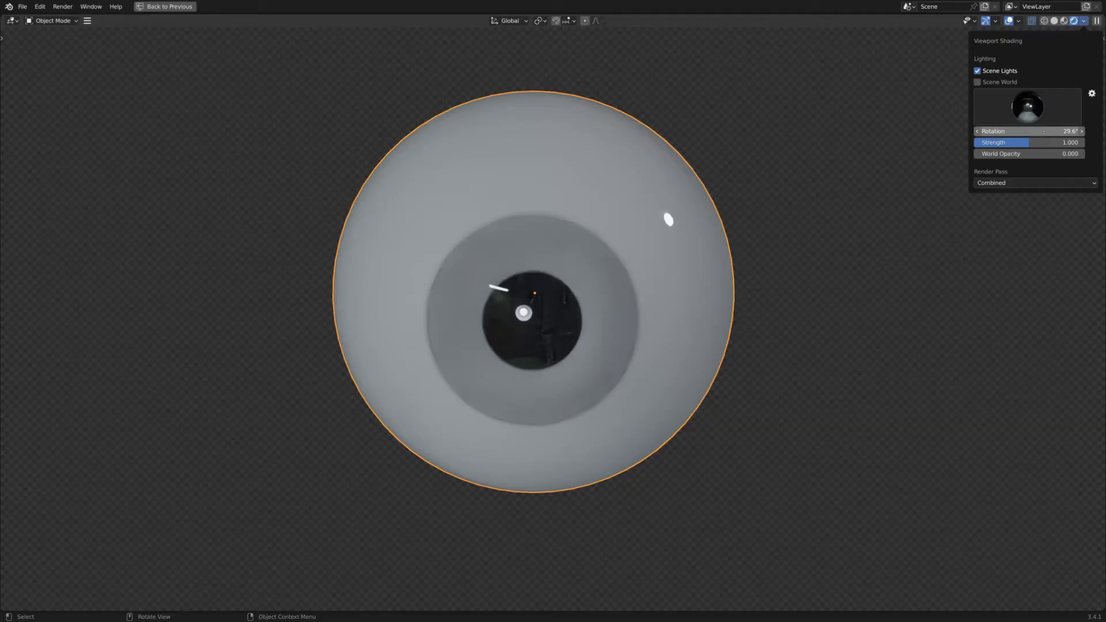
Step: Rotate the viewport HDRI lighting to -41.1° and view the eye from another angle
{"action": "mouse_move", "coordinate": [1031, 132]}
{"action": "left_mouse_down"}
{"action": "mouse_move", "coordinate": [836, 143]}
{"action": "mouse_move", "coordinate": [848, 146]}
{"action": "left_mouse_up"}
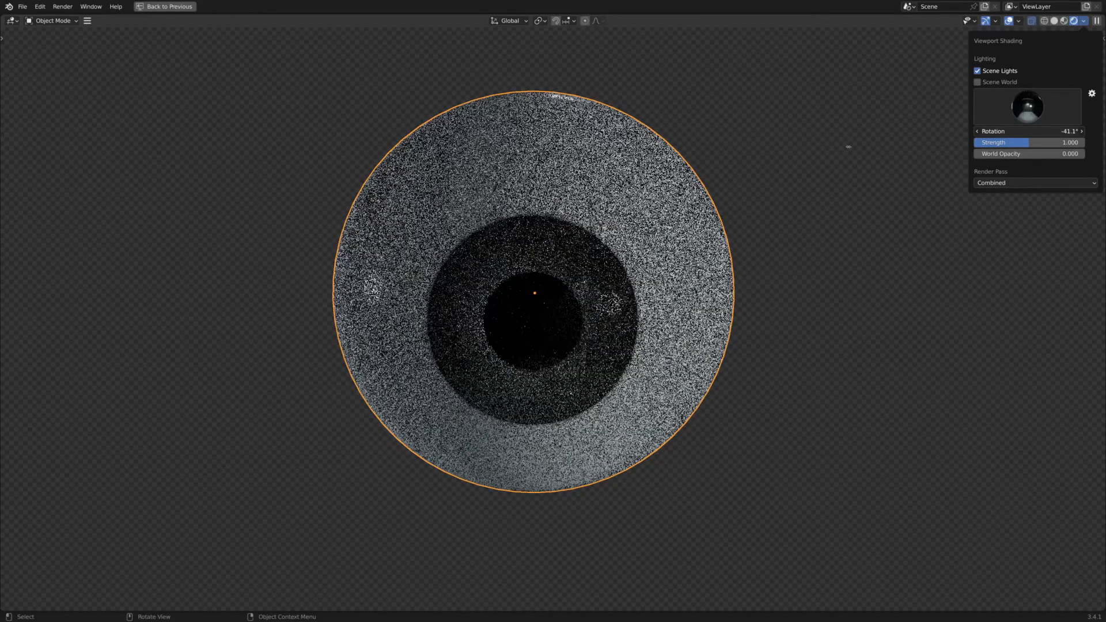
{"action": "mouse_move", "coordinate": [651, 308]}
{"action": "middle_mouse_down"}
{"action": "mouse_move", "coordinate": [648, 275]}
{"action": "mouse_move", "coordinate": [607, 312]}
{"action": "middle_mouse_up"}
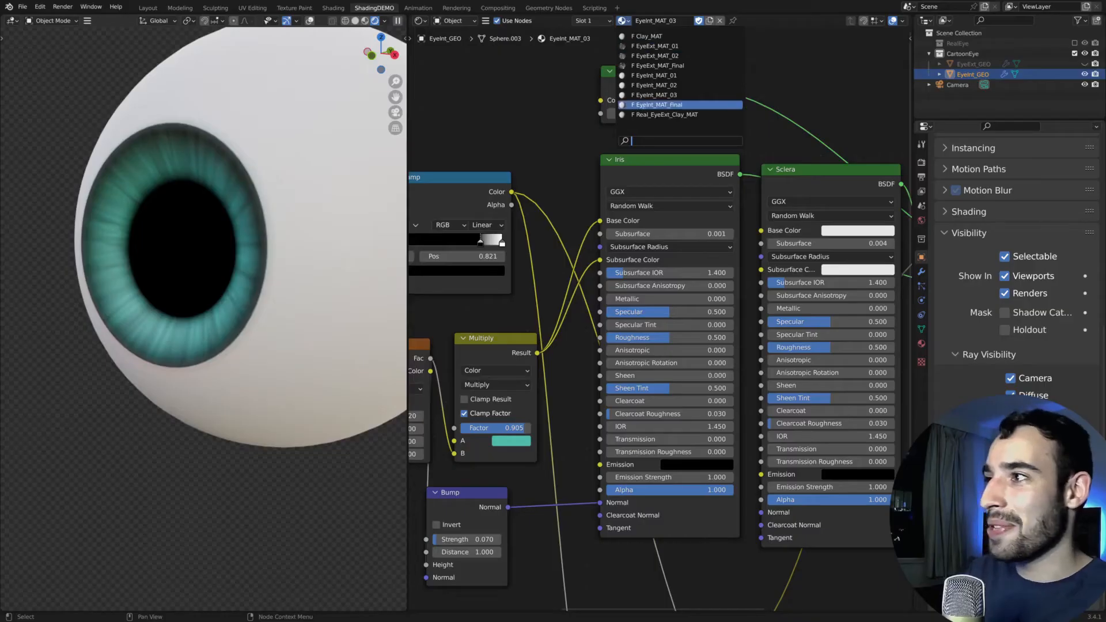
Step: Switch the eye's material to EyeInt_MAT_Final and frame its math and ColorRamp nodes above the shaders
{"action": "middle_click_drag", "start_coordinate": [691, 69], "coordinate": [692, 225]}
{"action": "scroll", "coordinate": [645, 210], "scroll_direction": "down", "scroll_amount": 4}
{"action": "middle_click_drag", "start_coordinate": [634, 187], "coordinate": [624, 273]}
{"action": "scroll", "coordinate": [624, 272], "scroll_direction": "up", "scroll_amount": 2}
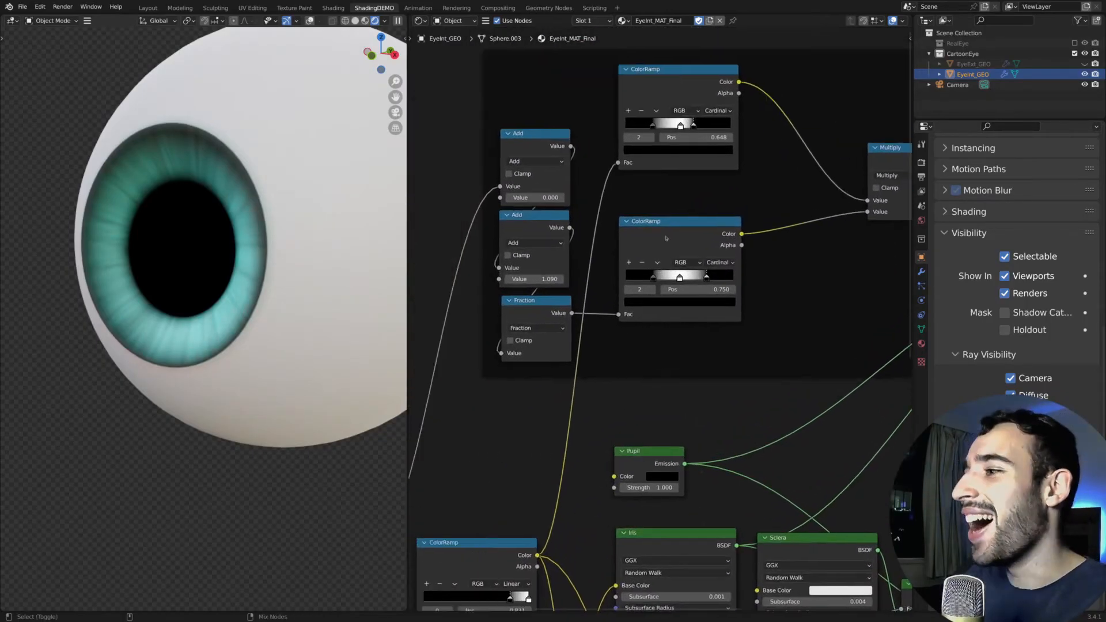
Step: Preview the lower Cardinal ColorRamp on the eye and set the second Add node's value to 1.790
{"action": "left_click", "coordinate": [666, 239], "text": "ctrl+shift"}
{"action": "left_click_drag", "start_coordinate": [534, 279], "coordinate": [573, 279]}
{"action": "scroll", "coordinate": [589, 197], "scroll_direction": "up", "scroll_amount": 2}
{"action": "middle_click_drag", "start_coordinate": [589, 197], "coordinate": [710, 296]}
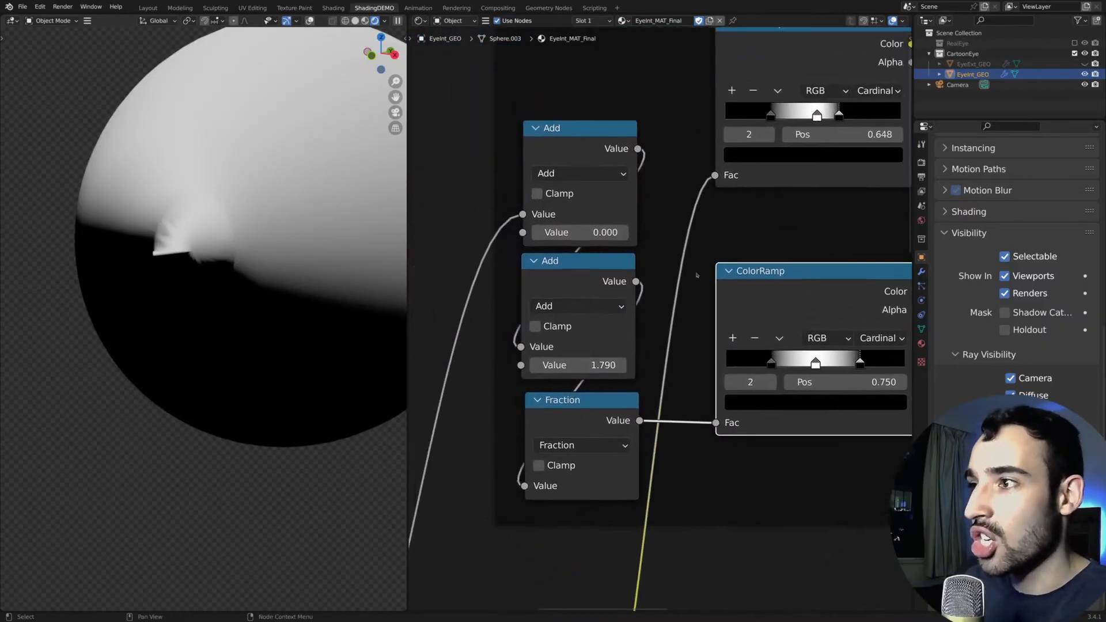
Step: Preview the upper ColorRamp and the Multiply combining both ramps on the eye, and fine-tune the second Add node's value
{"action": "middle_click_drag", "start_coordinate": [795, 205], "coordinate": [587, 313]}
{"action": "left_click", "coordinate": [625, 171], "text": "ctrl+shift"}
{"action": "middle_click_drag", "start_coordinate": [583, 276], "coordinate": [700, 218]}
{"action": "middle_click_drag", "start_coordinate": [859, 299], "coordinate": [902, 248]}
{"action": "left_click", "coordinate": [833, 237], "text": "ctrl+shift"}
{"action": "left_click_drag", "start_coordinate": [526, 342], "coordinate": [493, 344], "text": "shift"}
Step: Preview the second Multiply node before the Mix Shader on the eye and set its value to 0.110
{"action": "middle_click_drag", "start_coordinate": [635, 280], "coordinate": [785, 300]}
{"action": "scroll", "coordinate": [673, 293], "scroll_direction": "down", "scroll_amount": 1}
{"action": "middle_click_drag", "start_coordinate": [646, 292], "coordinate": [404, 304]}
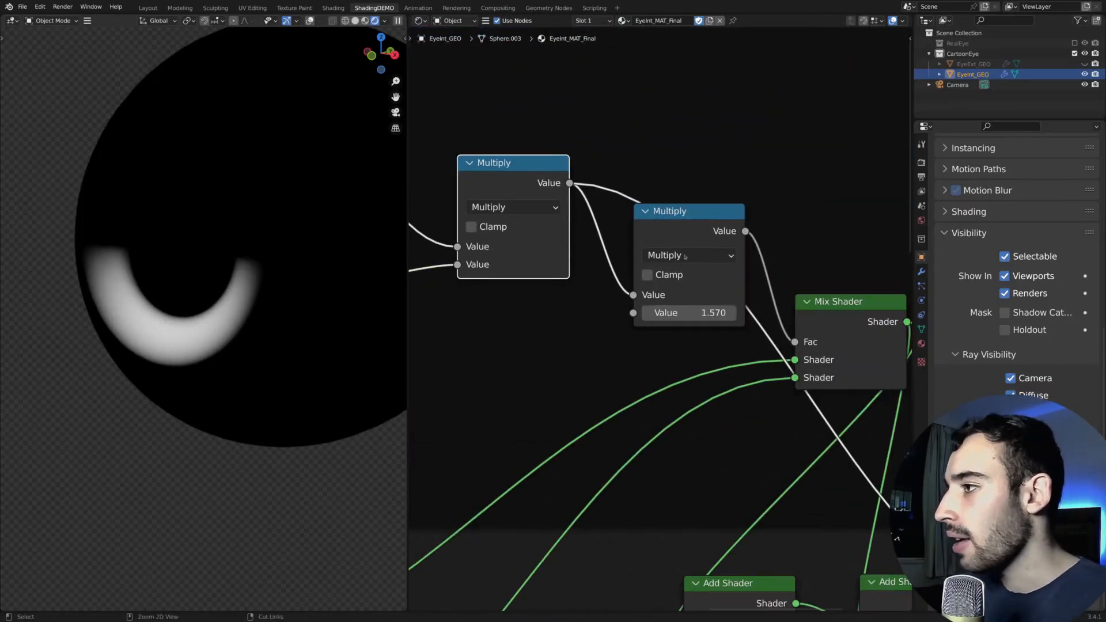
{"action": "left_click", "coordinate": [678, 278], "text": "ctrl+shift"}
{"action": "left_click_drag", "start_coordinate": [684, 312], "coordinate": [619, 312]}
Step: Preview the Mix Shader on the eye and raise the value of the Multiply driving its factor to 0.370
{"action": "middle_click_drag", "start_coordinate": [818, 317], "coordinate": [671, 277]}
{"action": "left_click", "coordinate": [700, 293], "text": "ctrl+shift"}
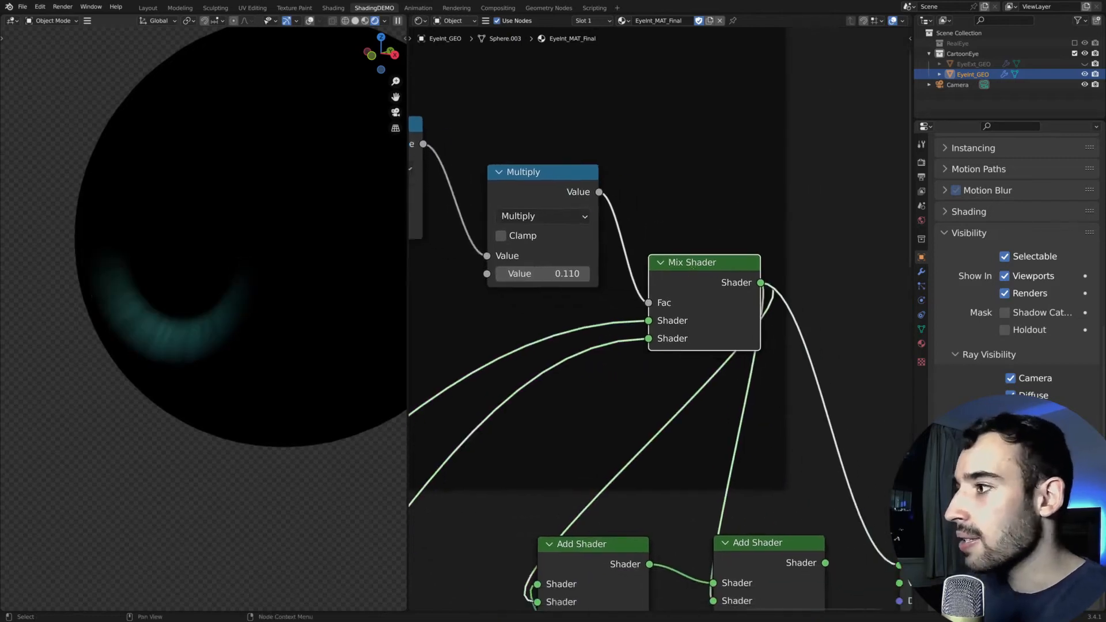
{"action": "scroll", "coordinate": [662, 266], "scroll_direction": "up", "scroll_amount": 1}
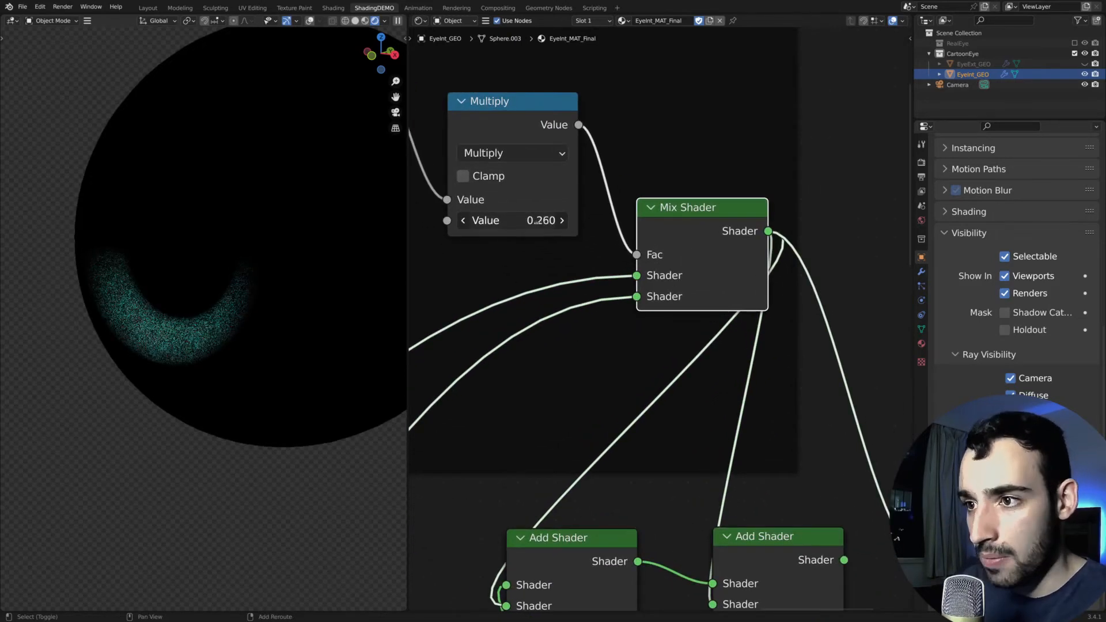
{"action": "left_click_drag", "start_coordinate": [537, 222], "coordinate": [544, 222]}
{"action": "middle_click_drag", "start_coordinate": [566, 296], "coordinate": [639, 286]}
{"action": "middle_click_drag", "start_coordinate": [668, 343], "coordinate": [638, 294]}
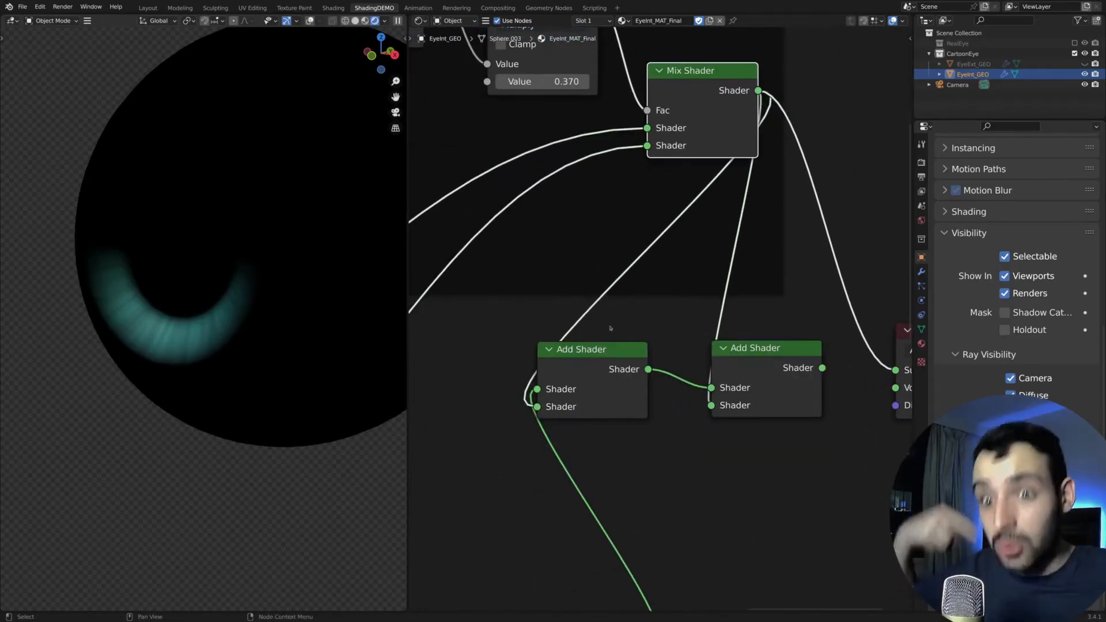
Step: Preview the final Add Shader on the eye and set the Multiply driving the Mix Shader's factor to 1.520
{"action": "middle_click_drag", "start_coordinate": [750, 361], "coordinate": [732, 362]}
{"action": "left_click", "coordinate": [763, 367], "text": "ctrl+shift"}
{"action": "middle_click_drag", "start_coordinate": [529, 210], "coordinate": [630, 293]}
{"action": "left_click_drag", "start_coordinate": [640, 165], "coordinate": [674, 170]}
{"action": "scroll", "coordinate": [208, 277], "scroll_direction": "down", "scroll_amount": 1}
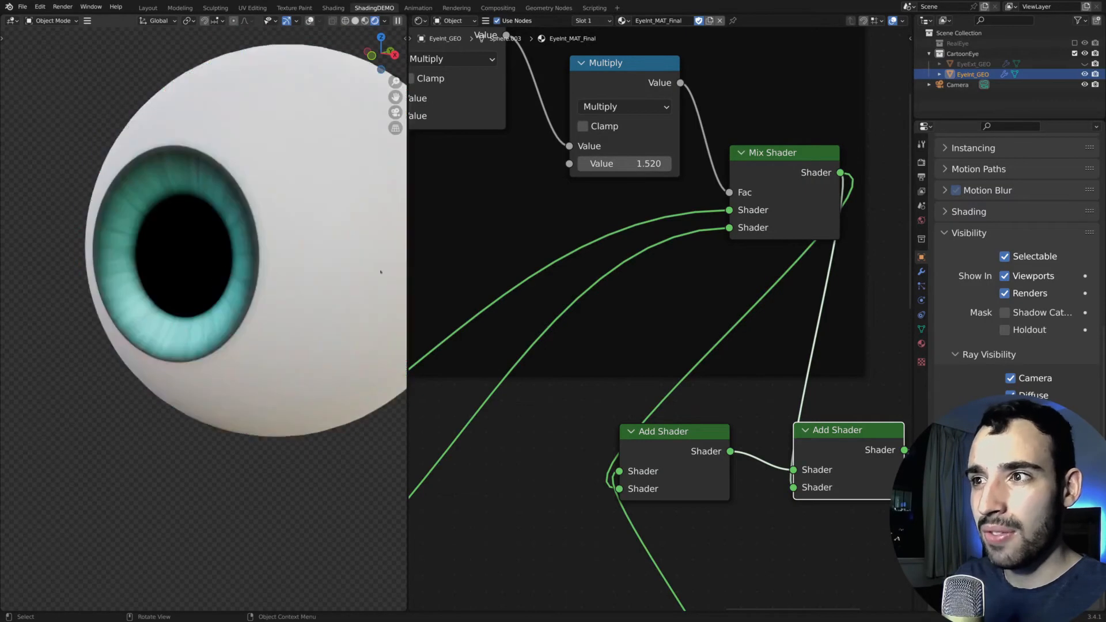
Step: Set the second Add node's value before the Fraction node to 1.520 and frame both ColorRamps
{"action": "middle_click_drag", "start_coordinate": [611, 224], "coordinate": [1009, 329]}
{"action": "middle_click_drag", "start_coordinate": [505, 329], "coordinate": [949, 357]}
{"action": "left_click_drag", "start_coordinate": [728, 355], "coordinate": [726, 355]}
{"action": "middle_click_drag", "start_coordinate": [845, 328], "coordinate": [652, 306]}
{"action": "scroll", "coordinate": [652, 306], "scroll_direction": "down", "scroll_amount": 3}
{"action": "middle_click_drag", "start_coordinate": [903, 174], "coordinate": [792, 192]}
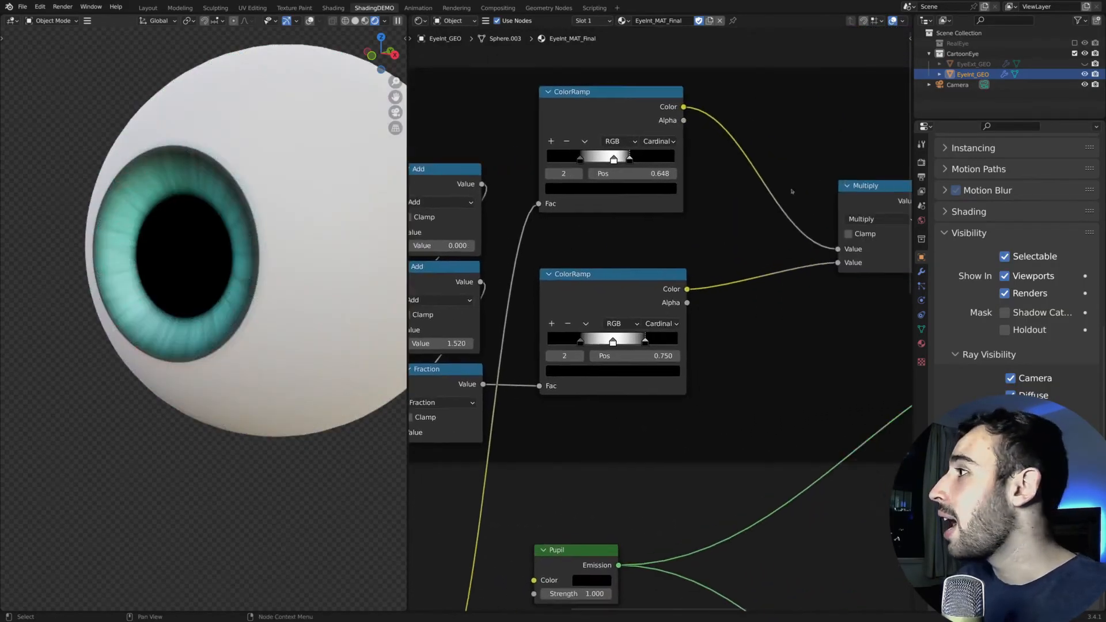
Step: Show and select the outer shell EyeExt_GEO and frame its EyeExt_MAT_01 Principled BSDF
{"action": "left_click", "coordinate": [1083, 64]}
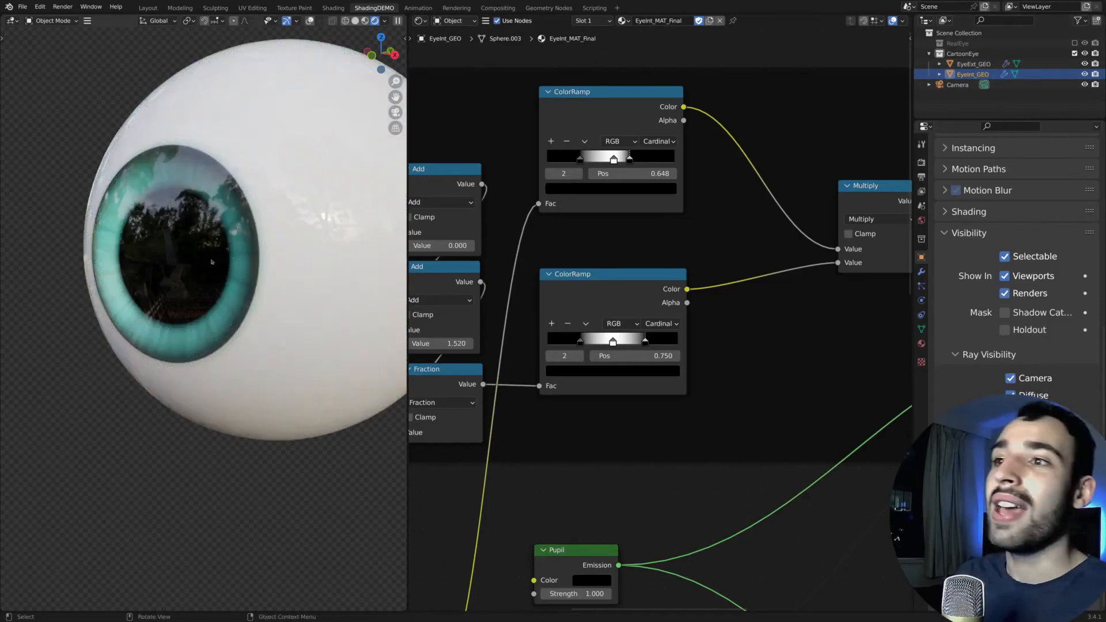
{"action": "left_click", "coordinate": [973, 64]}
{"action": "middle_click_drag", "start_coordinate": [664, 444], "coordinate": [518, 193]}
{"action": "middle_click_drag", "start_coordinate": [518, 199], "coordinate": [714, 141]}
{"action": "middle_click_drag", "start_coordinate": [714, 141], "coordinate": [597, 274], "text": "ctrl"}
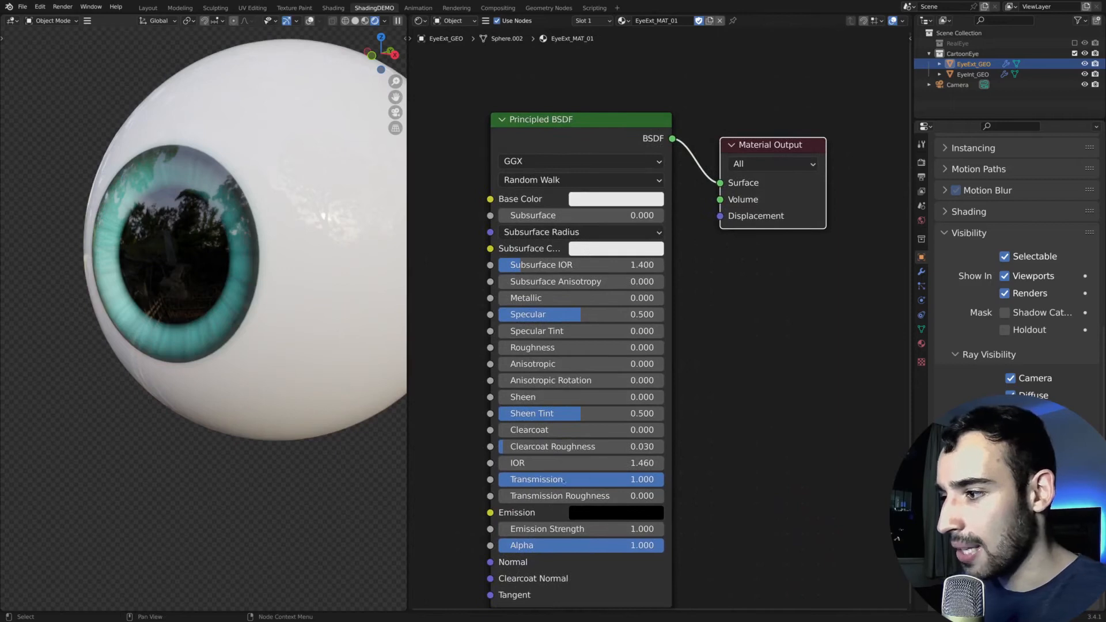
{"action": "middle_click_drag", "start_coordinate": [660, 315], "coordinate": [739, 287]}
Step: Compare the eye with the outer shell's Shadow ray visibility switched on and off
{"action": "left_click", "coordinate": [1011, 465]}
{"action": "left_click", "coordinate": [1011, 465]}
{"action": "left_click", "coordinate": [1011, 464]}
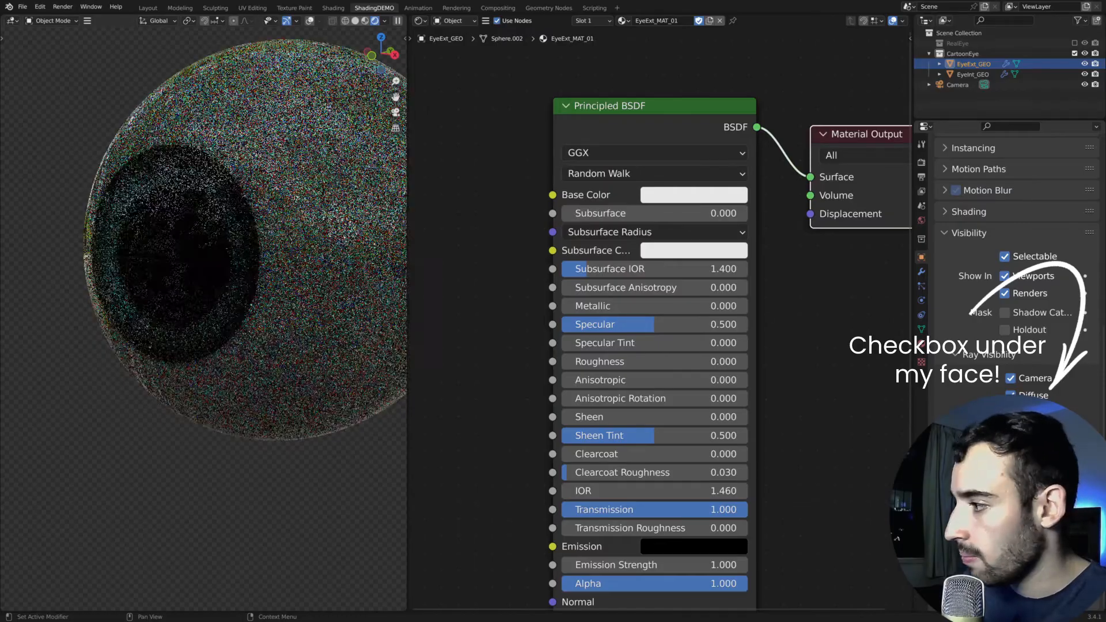
{"action": "left_click", "coordinate": [1011, 465]}
Step: Set the IOR of the outer shell's Principled BSDF to 2.020 and compare the refraction from the side and front
{"action": "middle_click_drag", "start_coordinate": [660, 153], "coordinate": [604, 127]}
{"action": "scroll", "coordinate": [630, 175], "scroll_direction": "down", "scroll_amount": 1}
{"action": "middle_click_drag", "start_coordinate": [165, 265], "coordinate": [157, 237]}
{"action": "scroll", "coordinate": [104, 253], "scroll_direction": "up", "scroll_amount": 1}
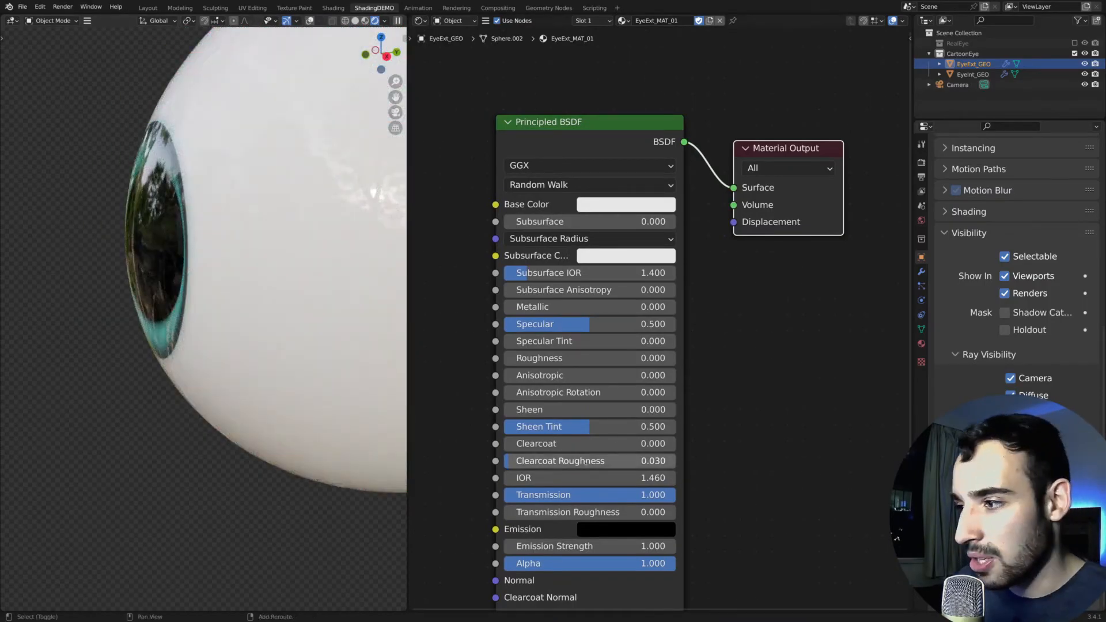
{"action": "left_click_drag", "start_coordinate": [568, 476], "coordinate": [551, 471]}
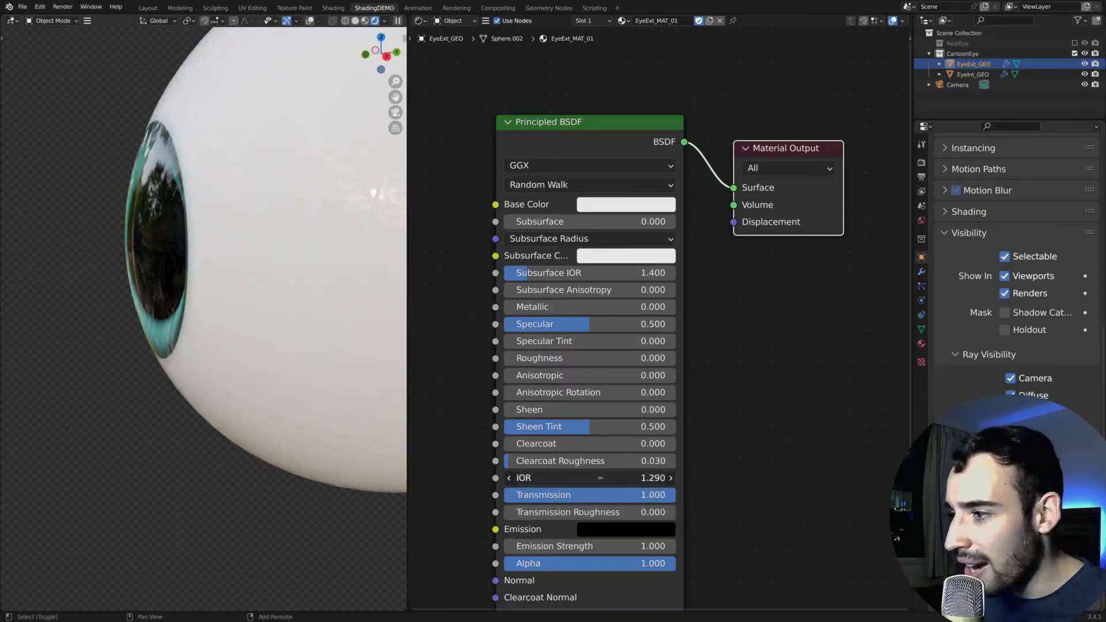
{"action": "left_click_drag", "start_coordinate": [623, 480], "coordinate": [648, 480]}
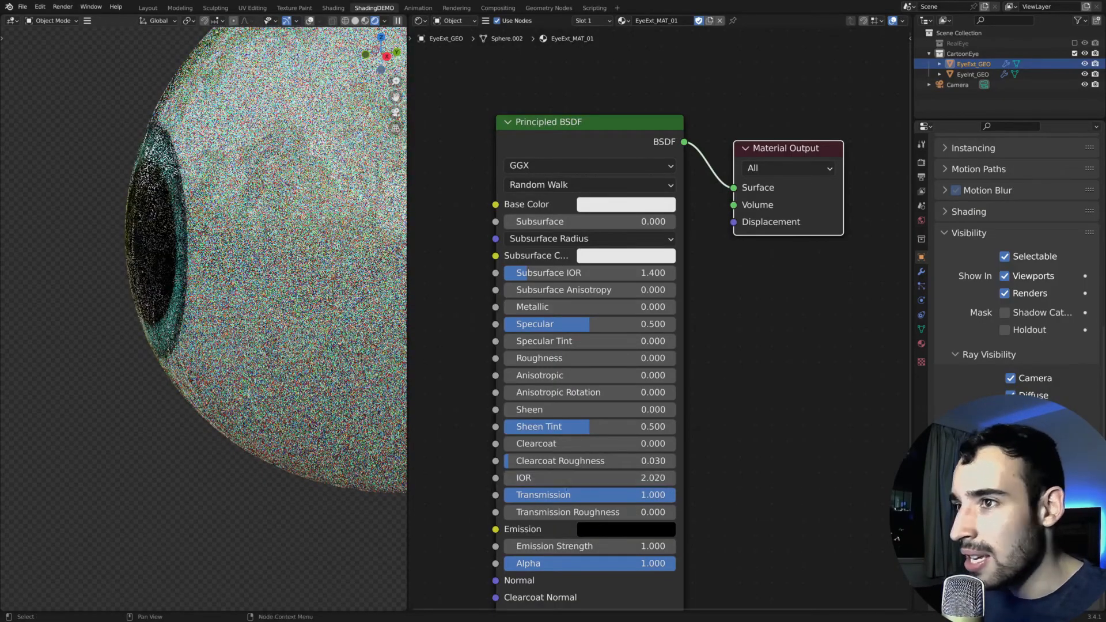
{"action": "middle_click_drag", "start_coordinate": [208, 324], "coordinate": [291, 322]}
{"action": "middle_click_drag", "start_coordinate": [250, 262], "coordinate": [450, 150]}
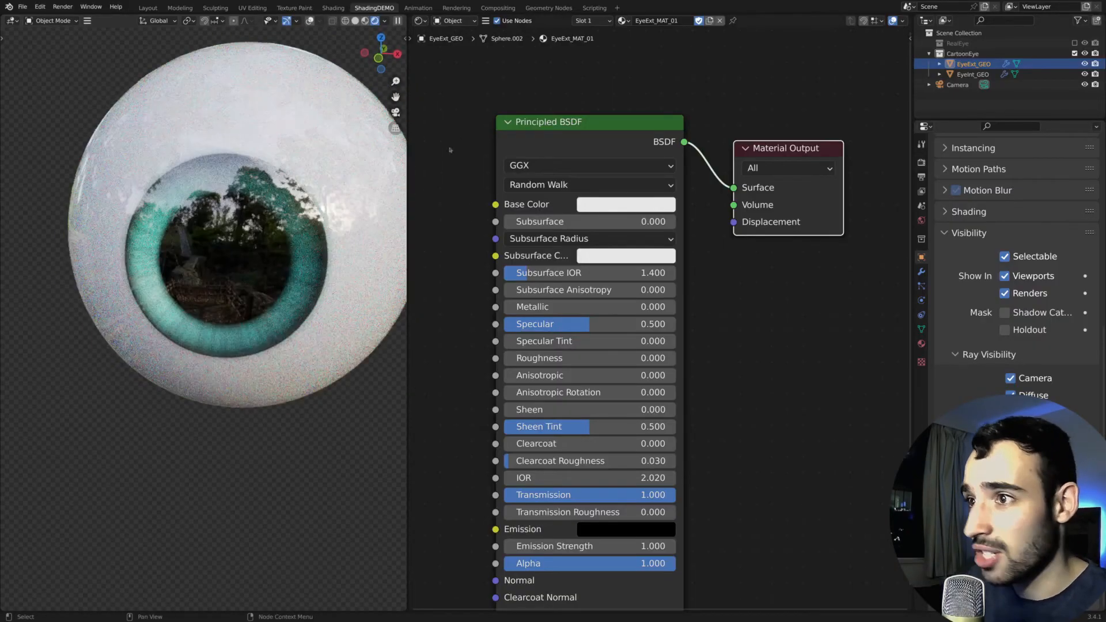
Step: Switch the outer shell's material to EyeExt_MAT_02, preview its Refraction BSDF and set the refraction IOR to 9.070
{"action": "left_click", "coordinate": [622, 21]}
{"action": "left_click", "coordinate": [657, 56]}
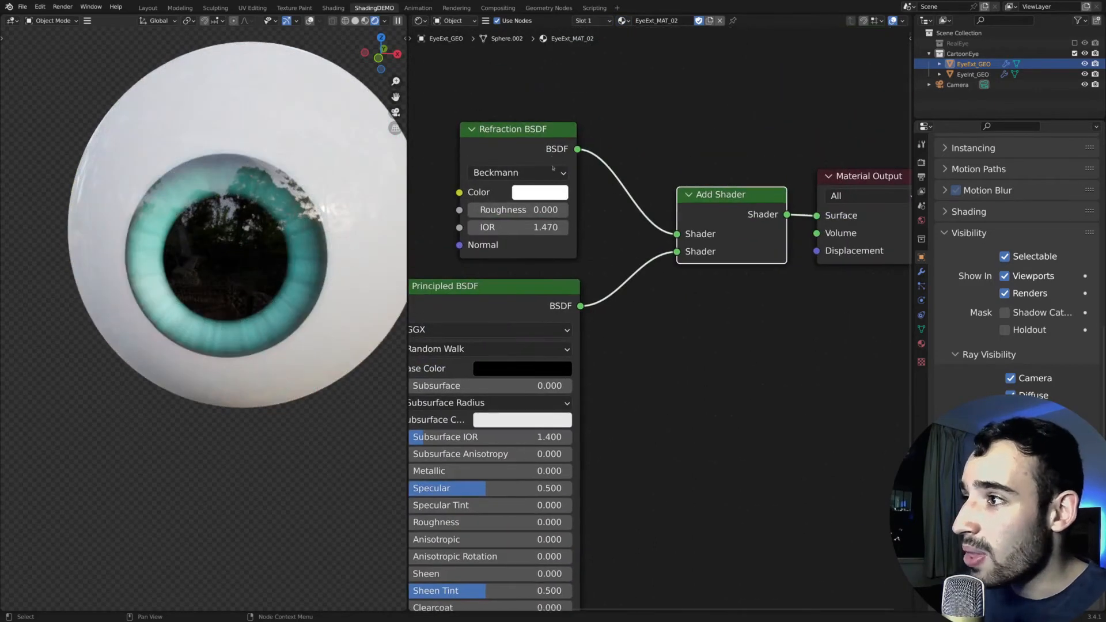
{"action": "middle_click_drag", "start_coordinate": [259, 251], "coordinate": [200, 233]}
{"action": "left_click_drag", "start_coordinate": [537, 227], "coordinate": [614, 227], "text": "shift"}
{"action": "middle_click_drag", "start_coordinate": [538, 269], "coordinate": [555, 179]}
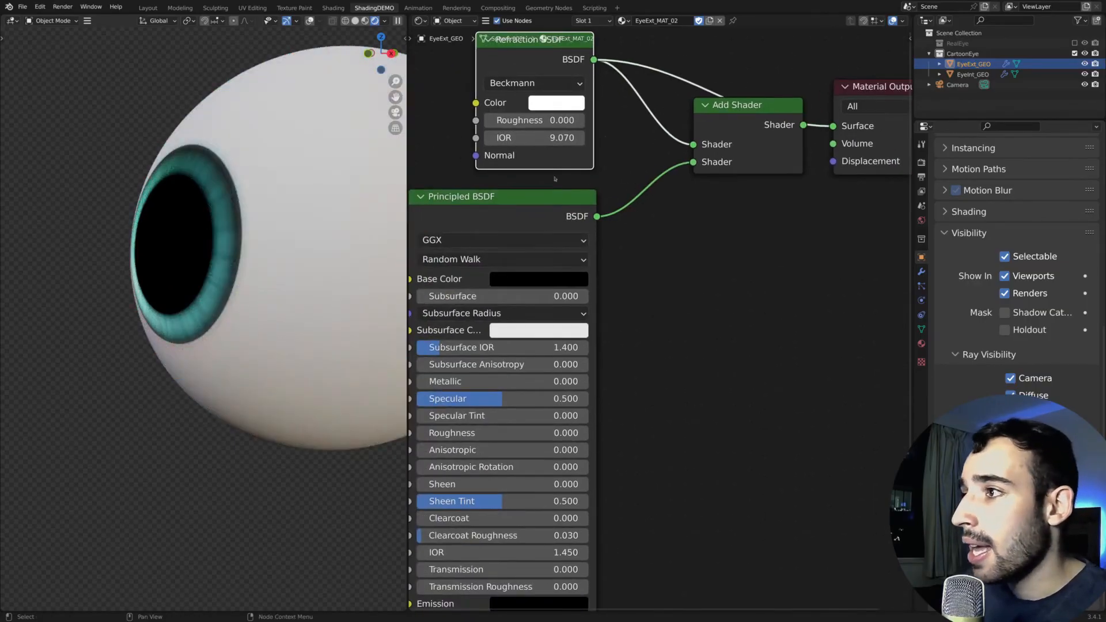
Step: Preview only the outer shell's Principled BSDF reflections and set its Specular to 0.685
{"action": "middle_click_drag", "start_coordinate": [272, 289], "coordinate": [290, 304]}
{"action": "left_click", "coordinate": [521, 222], "text": "ctrl+shift"}
{"action": "middle_click_drag", "start_coordinate": [635, 254], "coordinate": [634, 225]}
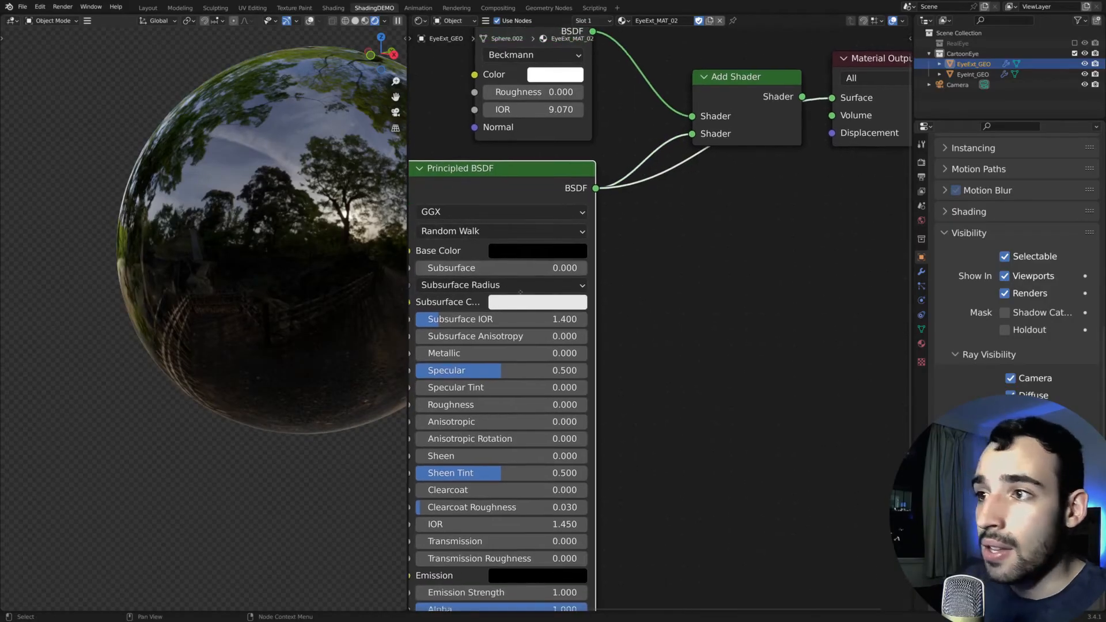
{"action": "middle_click_drag", "start_coordinate": [535, 393], "coordinate": [686, 295]}
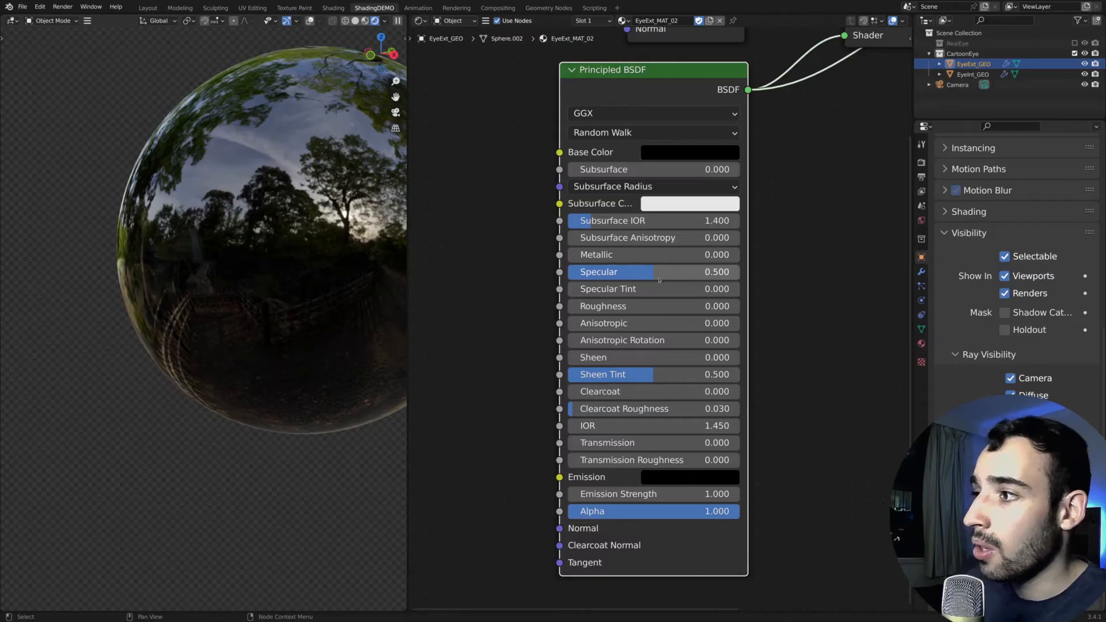
{"action": "left_click_drag", "start_coordinate": [686, 281], "coordinate": [699, 281]}
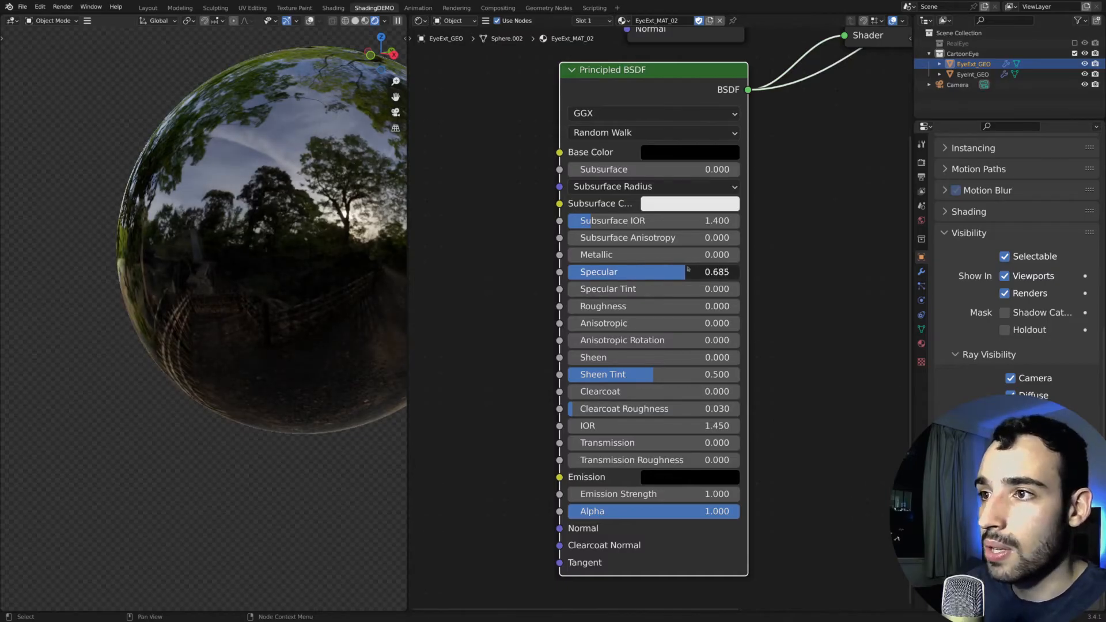
Step: Preview the Refraction BSDF and the combined Add Shader on the eye, and lower the Principled BSDF's Specular to 0.211
{"action": "middle_click_drag", "start_coordinate": [813, 173], "coordinate": [581, 301]}
{"action": "middle_click_drag", "start_coordinate": [663, 152], "coordinate": [806, 131]}
{"action": "left_click_drag", "start_coordinate": [590, 381], "coordinate": [542, 384]}
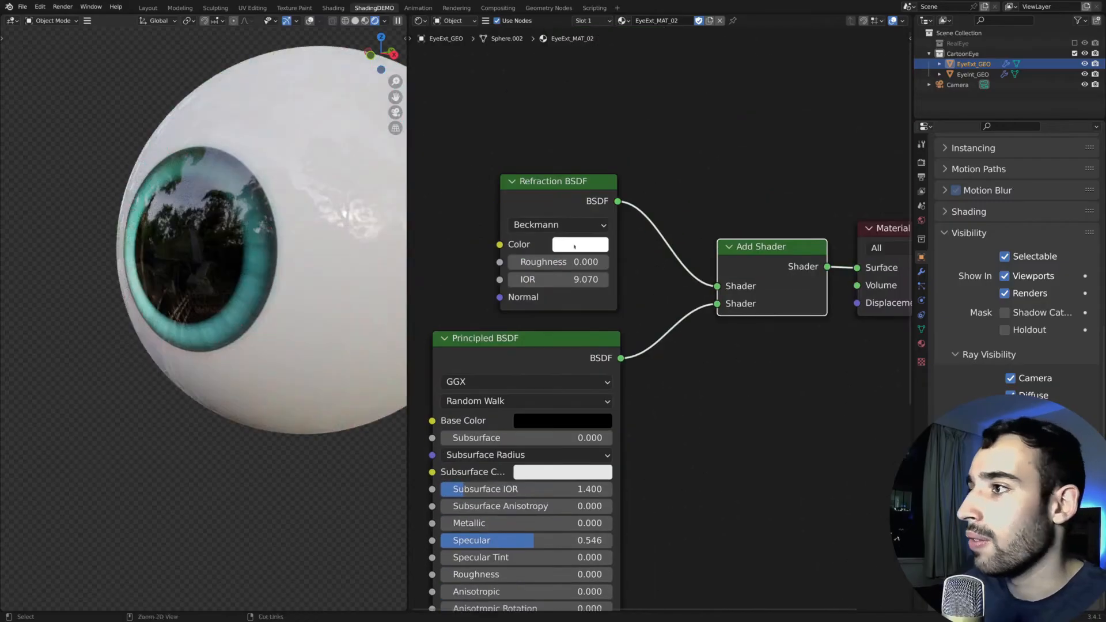
{"action": "left_click", "coordinate": [573, 216], "text": "ctrl+shift"}
{"action": "left_click", "coordinate": [743, 256], "text": "ctrl+shift"}
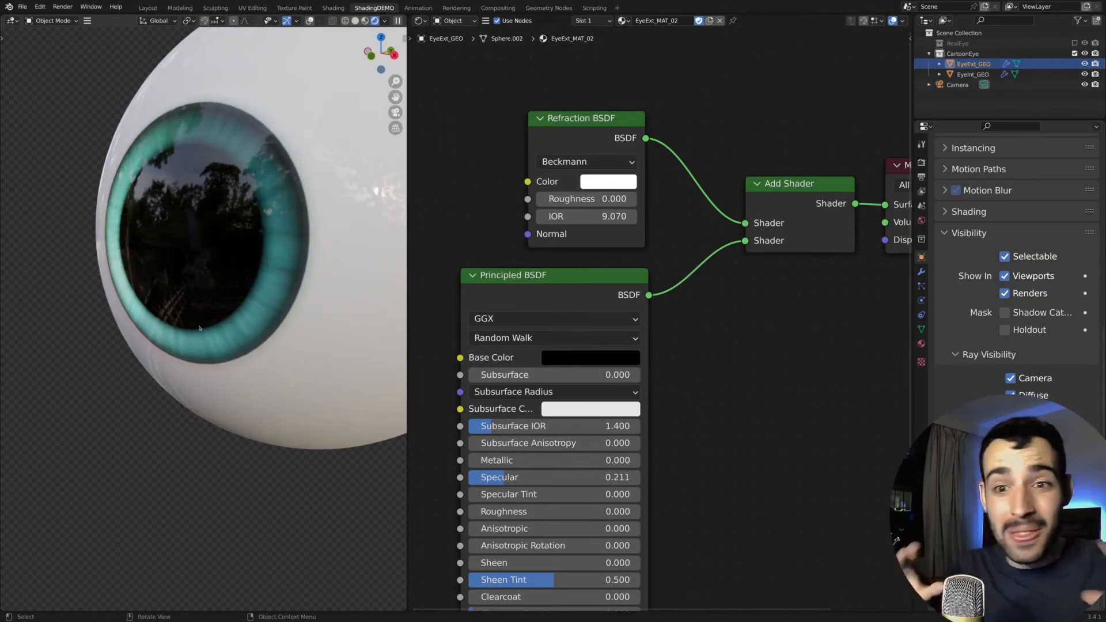